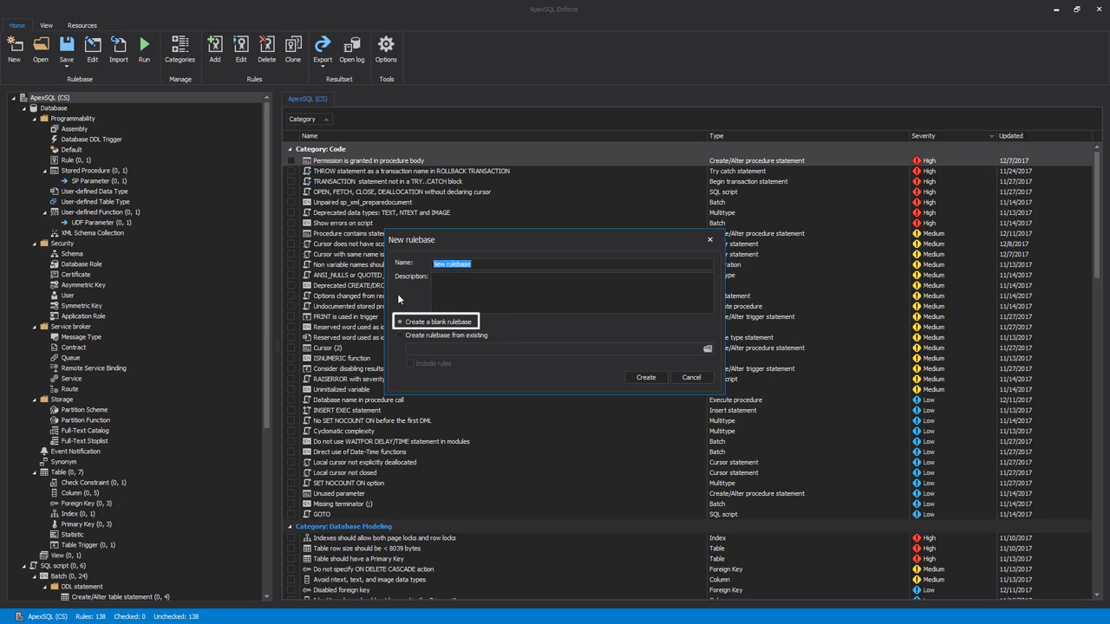
# Create a new rulebase from the existing ApexSQL (CS).axrb file with its rules included, keeping the name New rulebase.
pyautogui.click(400, 336)
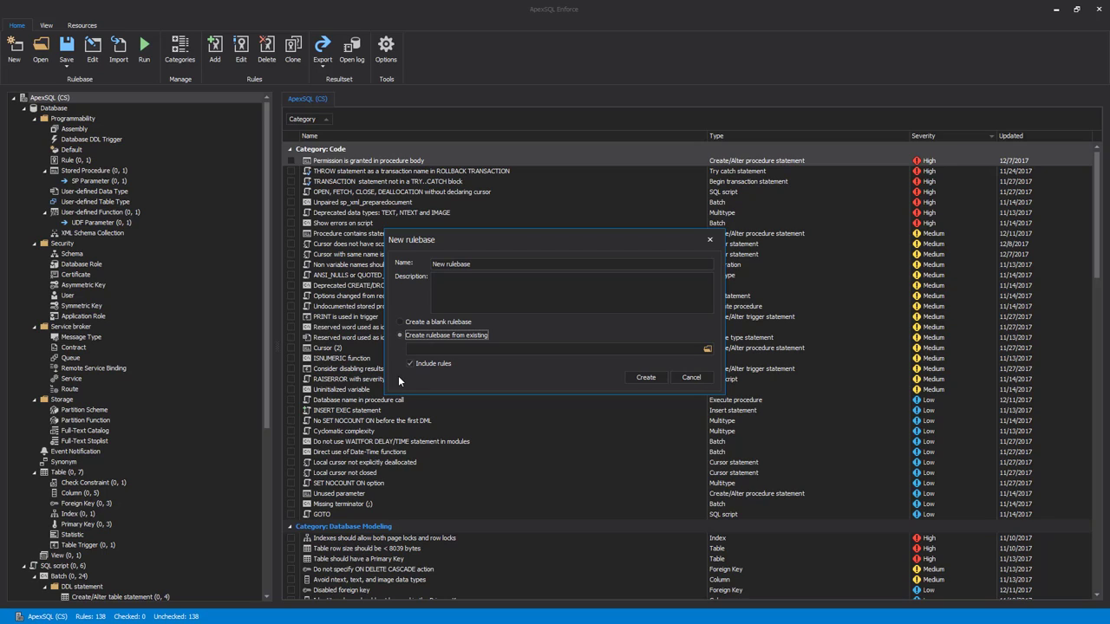
pyautogui.click(707, 349)
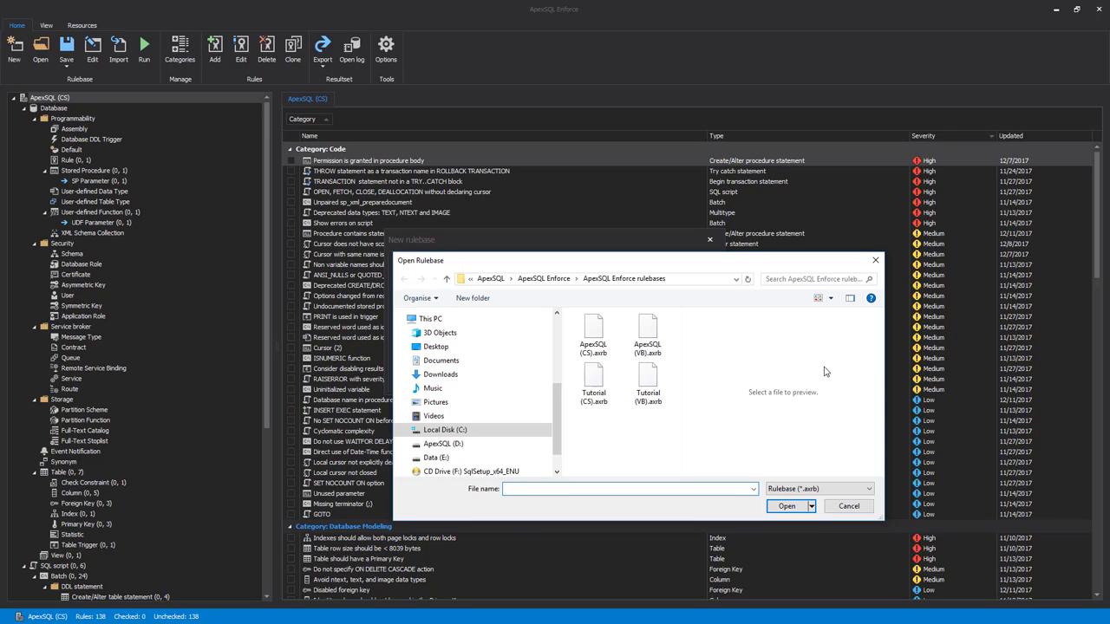
pyautogui.click(850, 298)
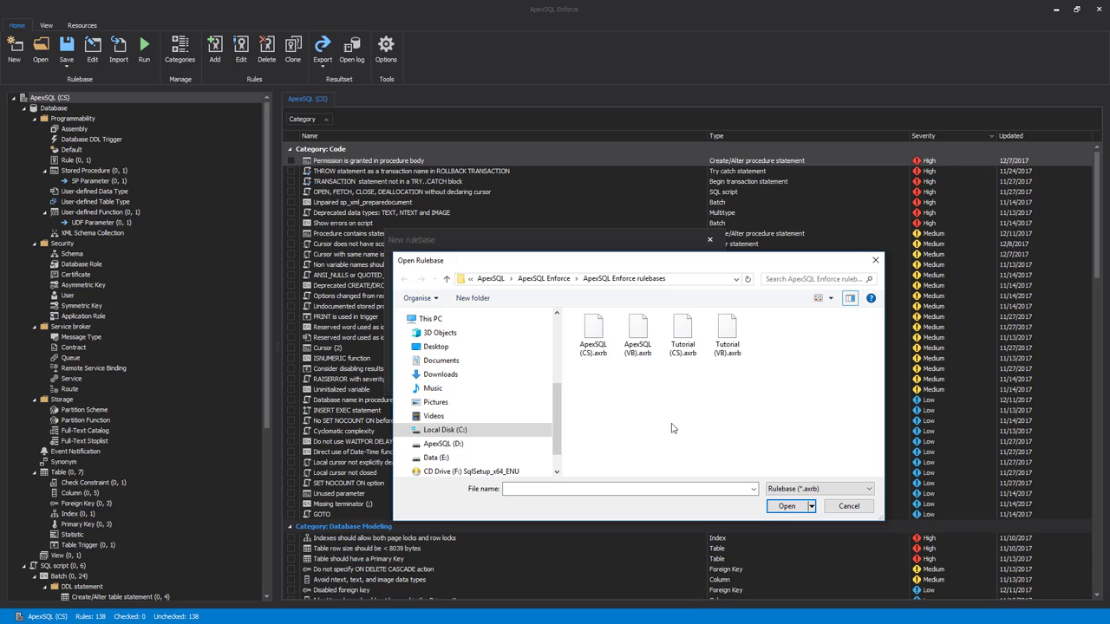
pyautogui.click(592, 336)
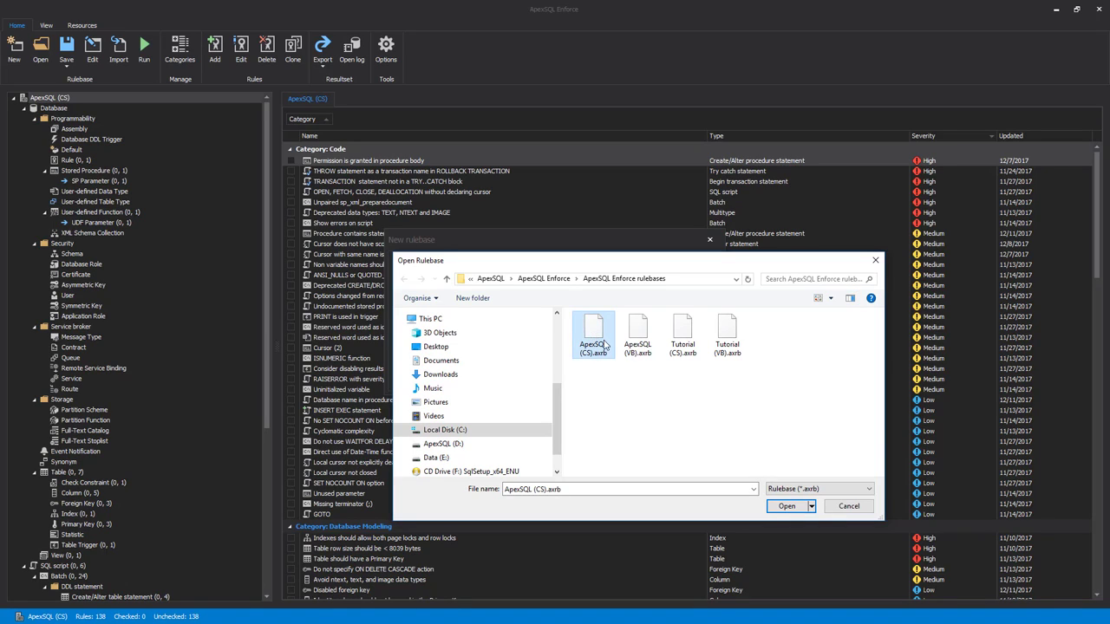
pyautogui.click(786, 507)
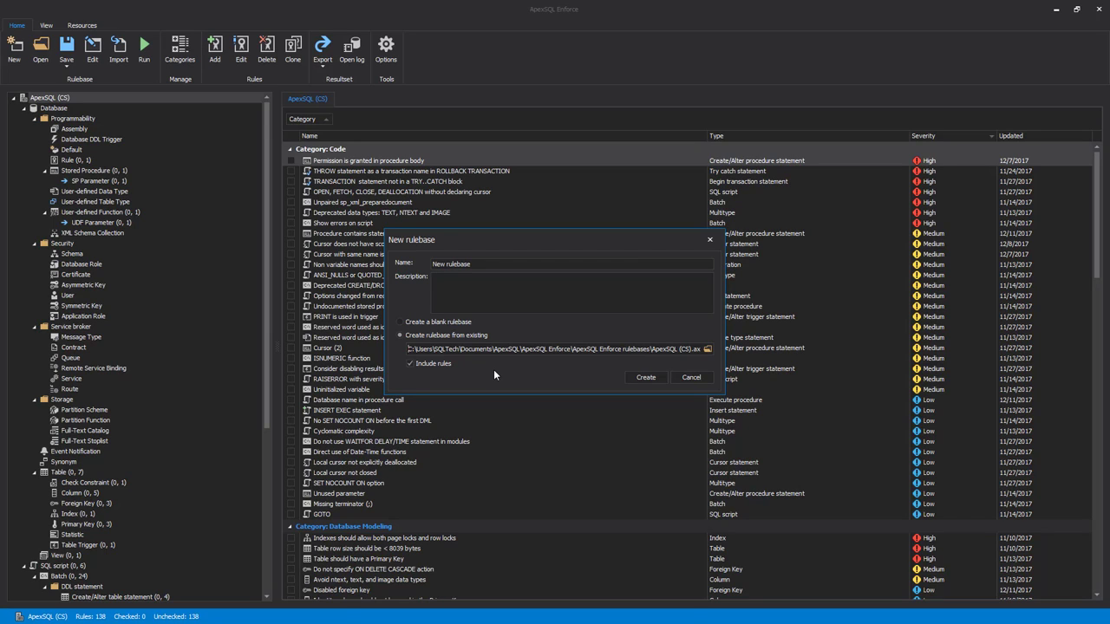
pyautogui.click(646, 377)
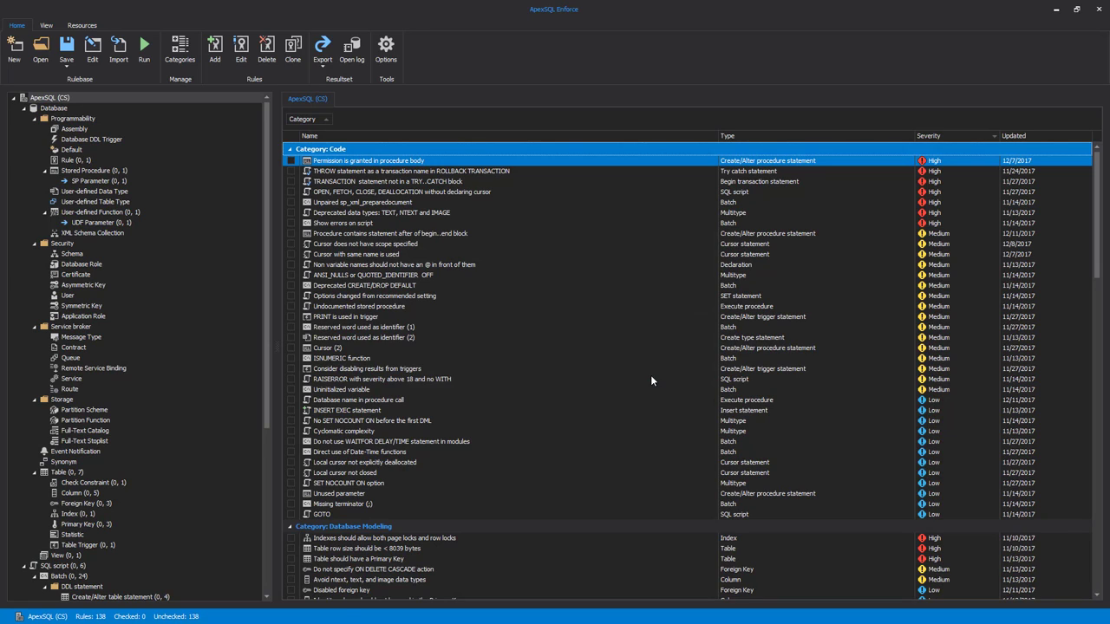
# Review the rule categories and preview the comparison for importing Tutorial (CS).axrb, leaving without importing any rules.
pyautogui.click(188, 56)
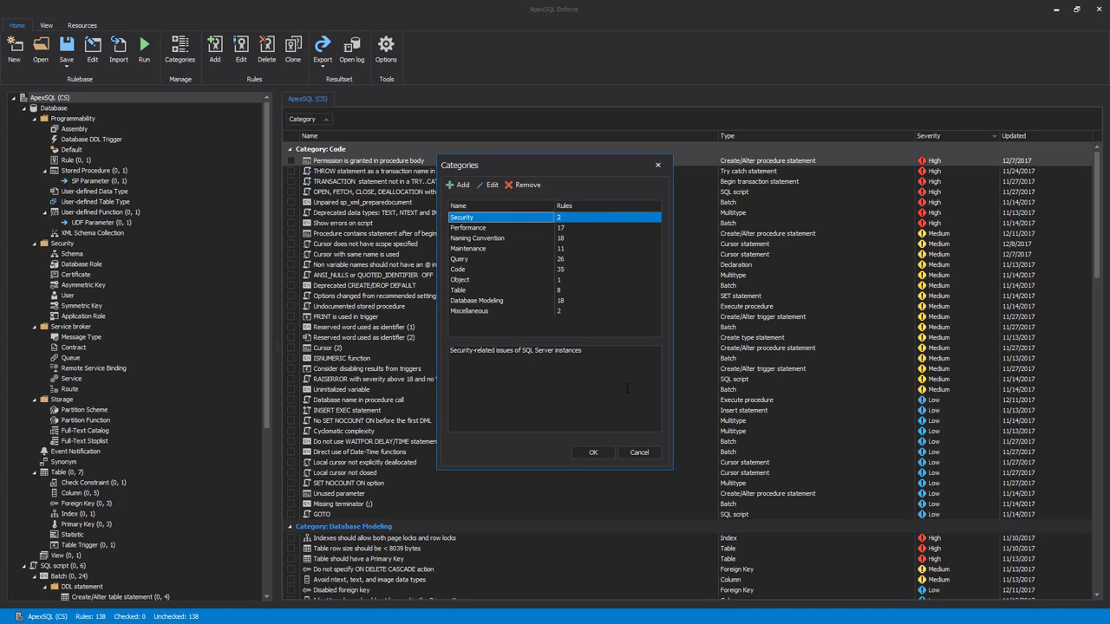
pyautogui.click(595, 452)
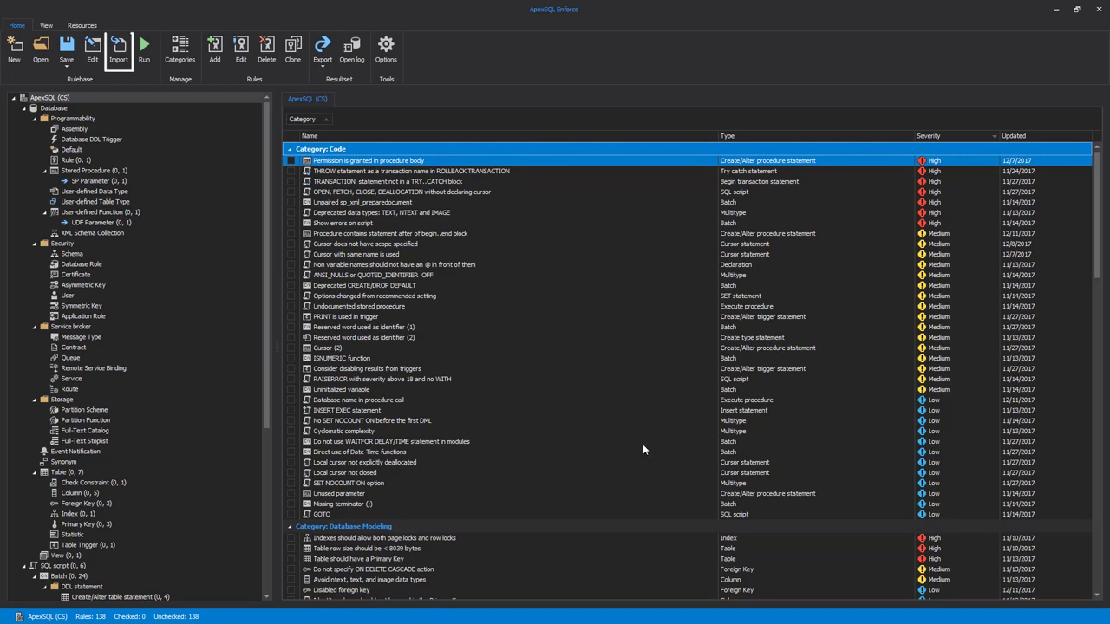
pyautogui.click(121, 53)
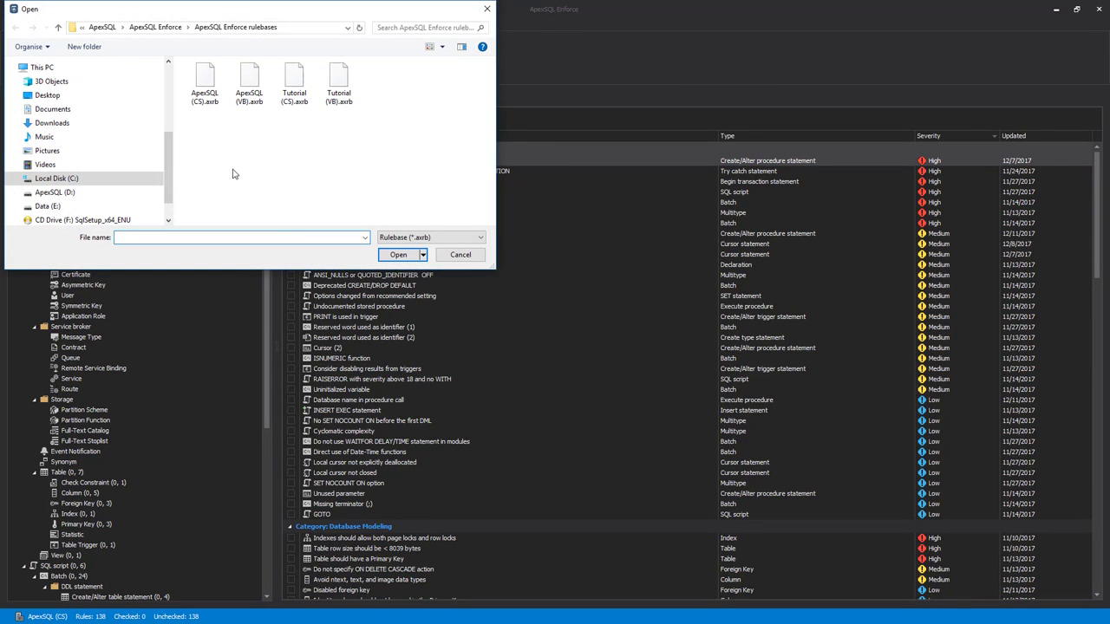
pyautogui.doubleClick(294, 82)
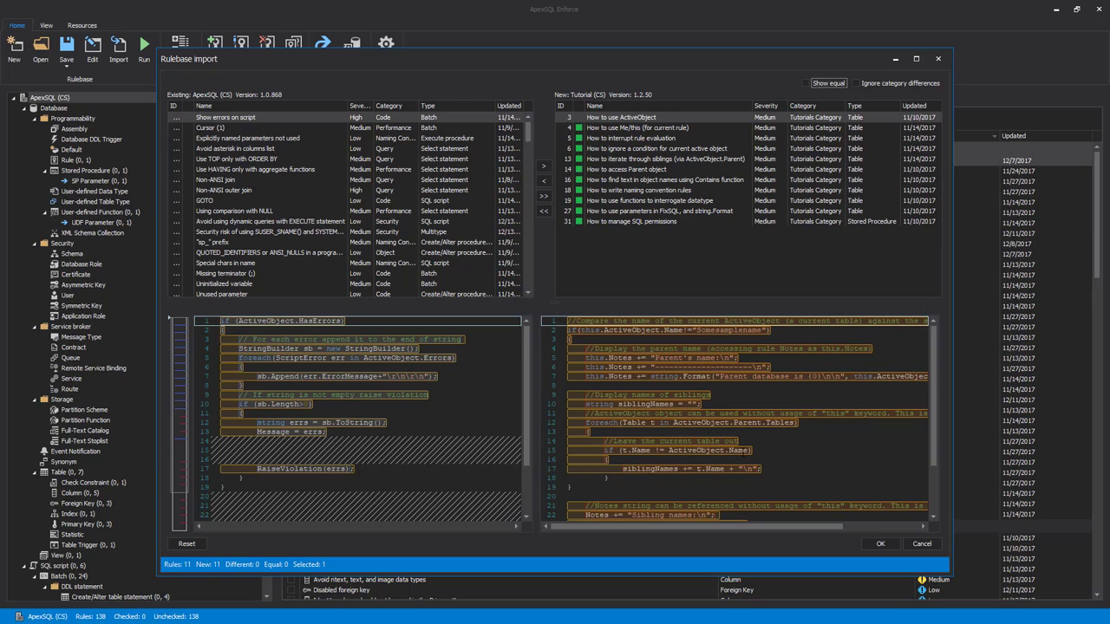
pyautogui.click(923, 544)
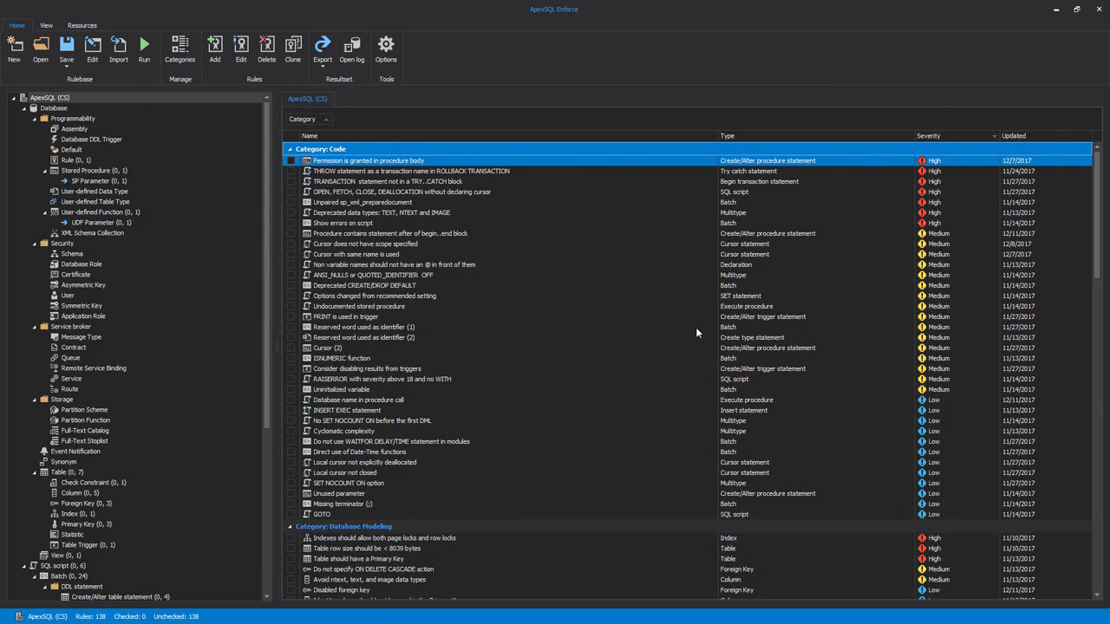
# Review the rulebase's general details, its failure and abort thresholds, and its list of rule categories.
pyautogui.click(92, 57)
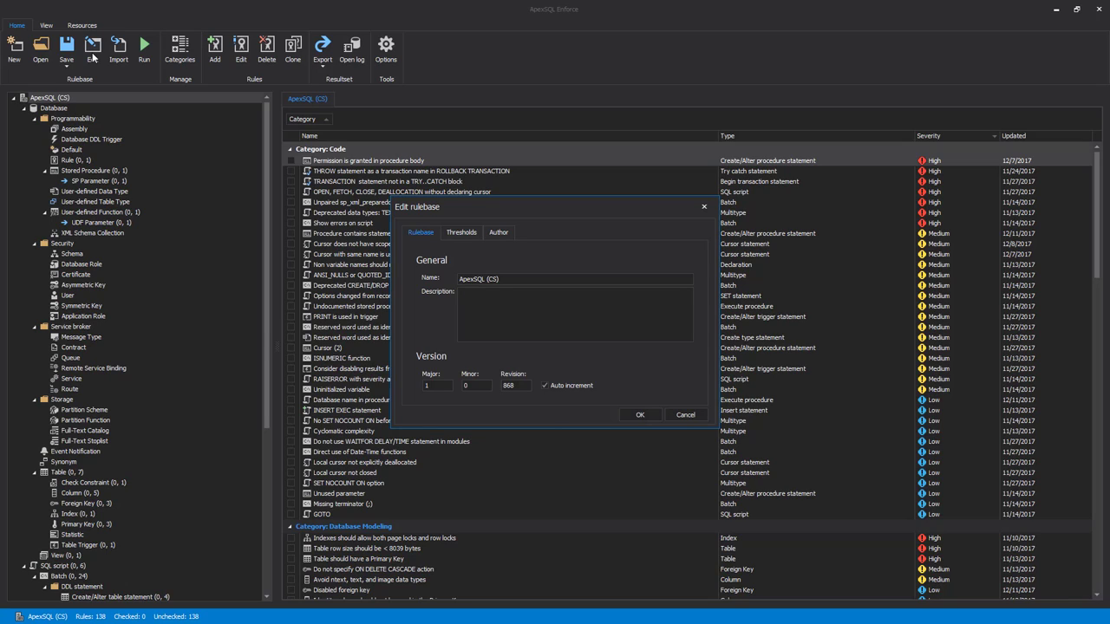
pyautogui.click(462, 235)
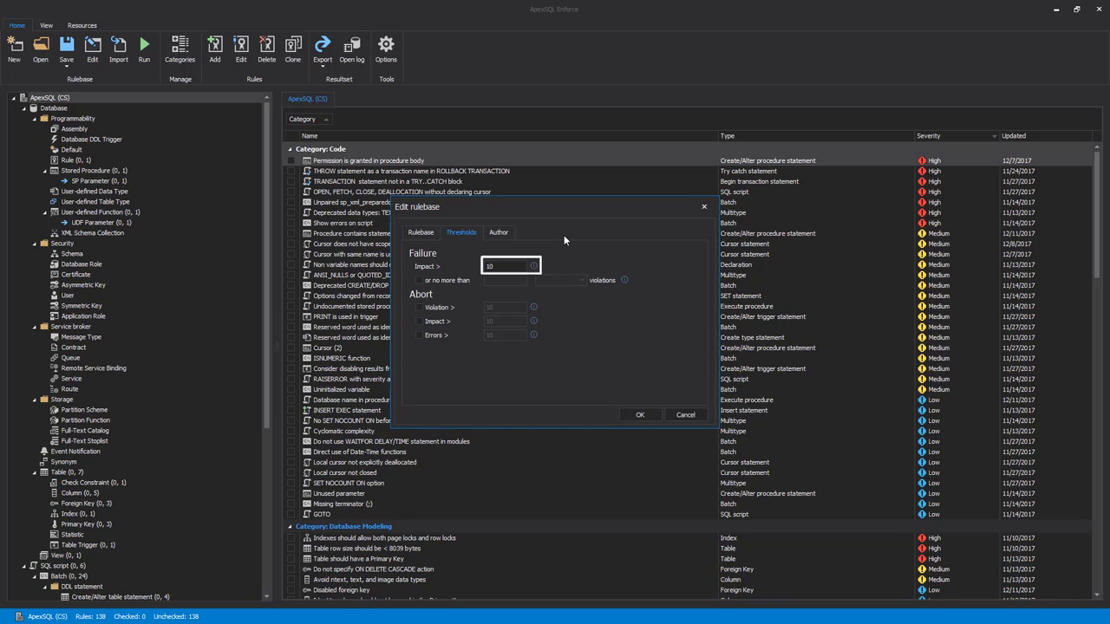
pyautogui.click(641, 414)
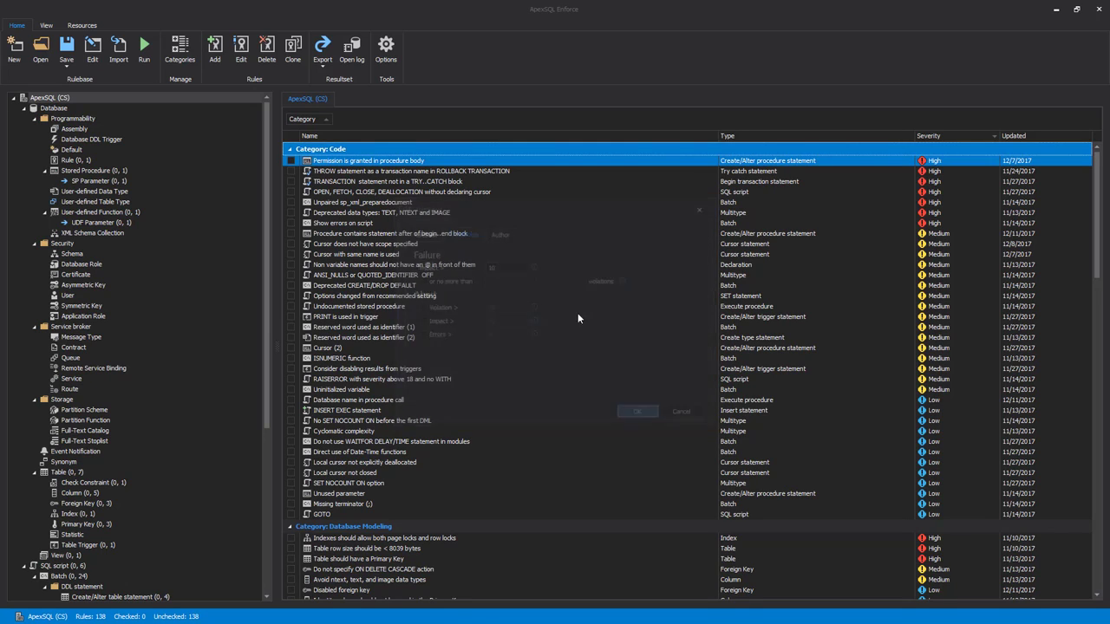
pyautogui.click(193, 67)
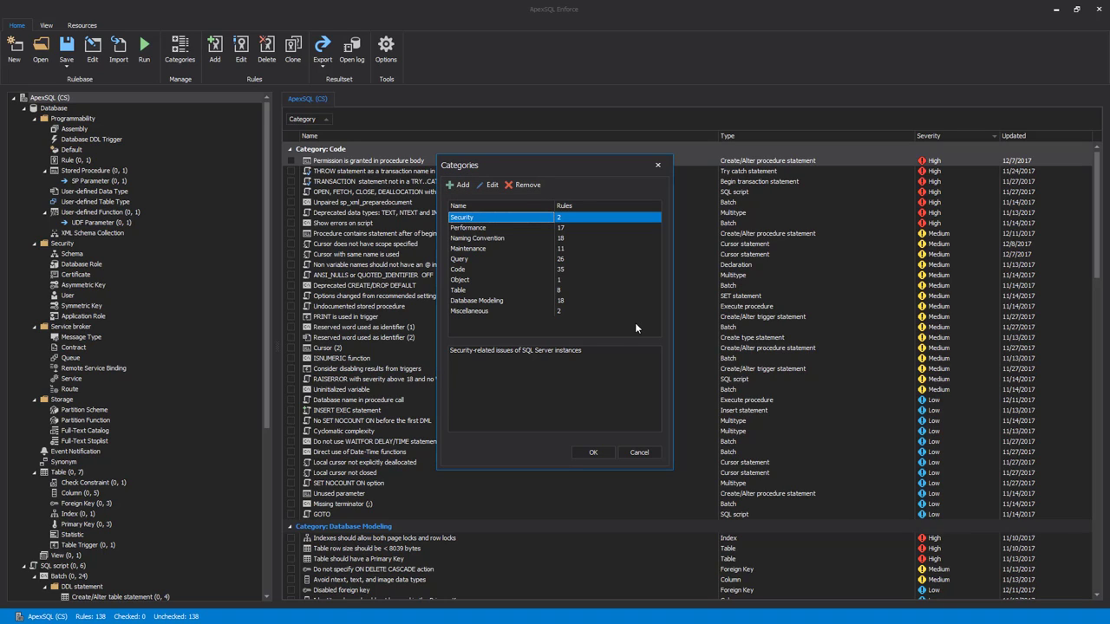
pyautogui.click(596, 452)
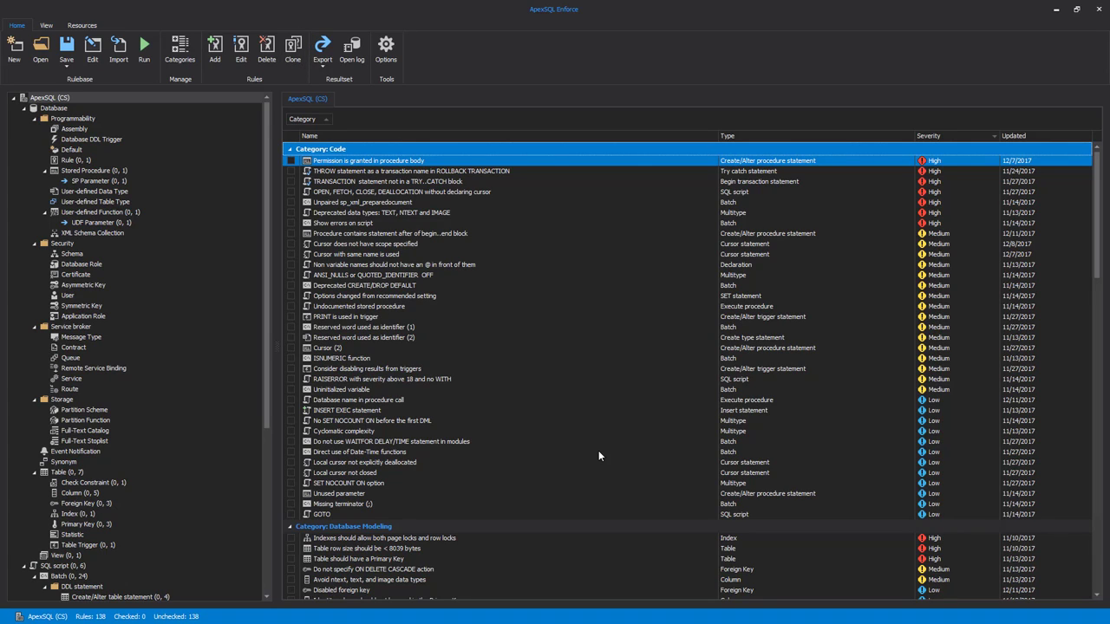
# Look at the management actions available for the rule "Procedure contains statement after of begin..end block".
pyautogui.rightClick(435, 233)
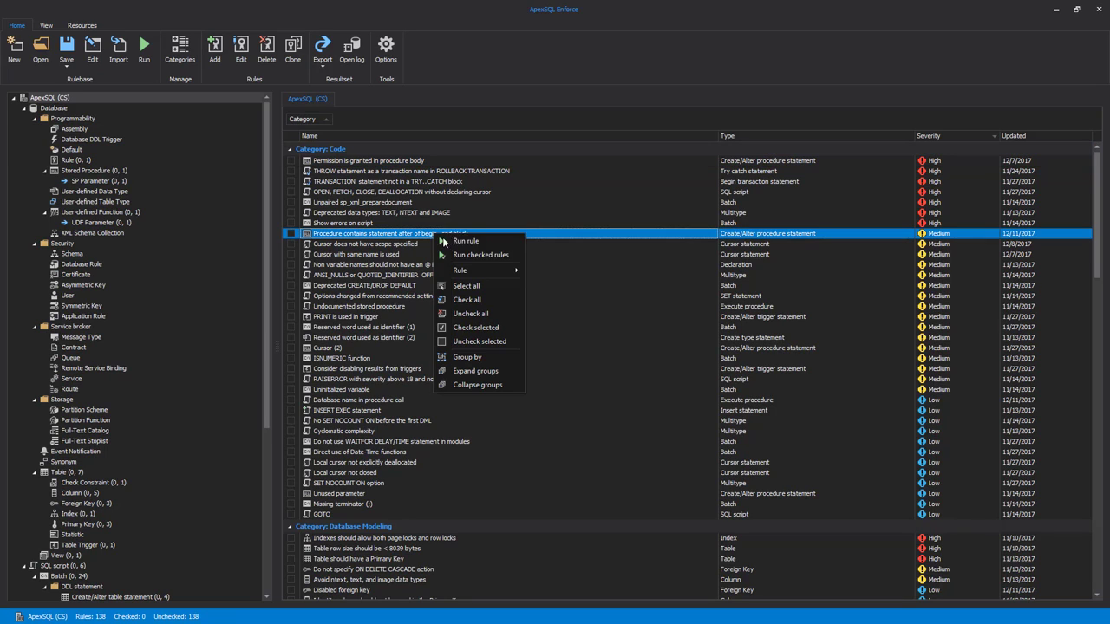
pyautogui.moveTo(473, 274)
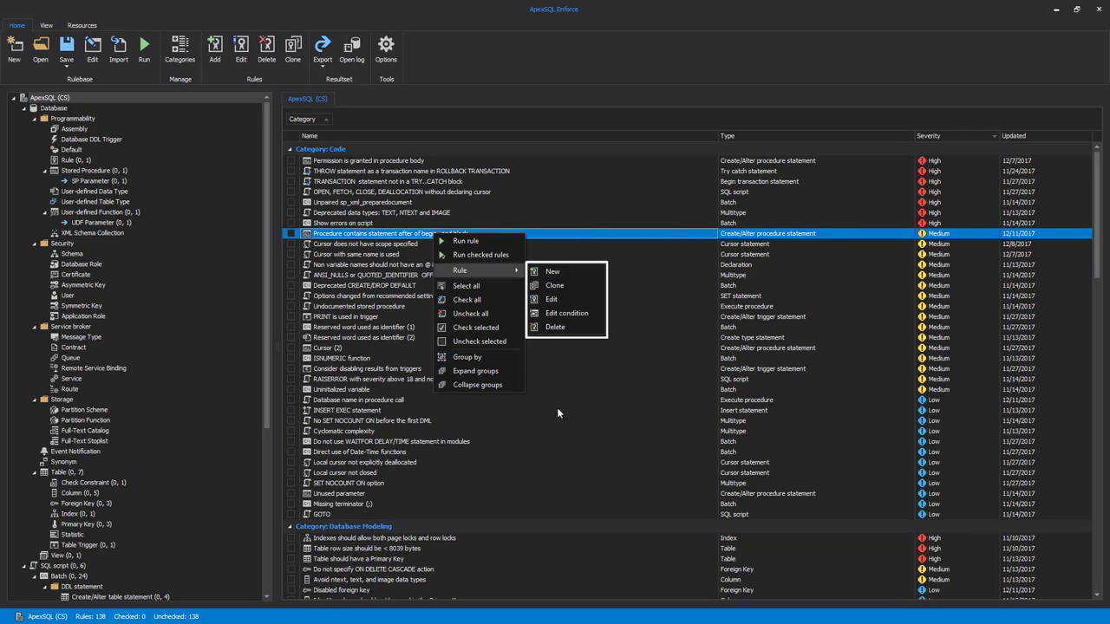
pyautogui.click(593, 464)
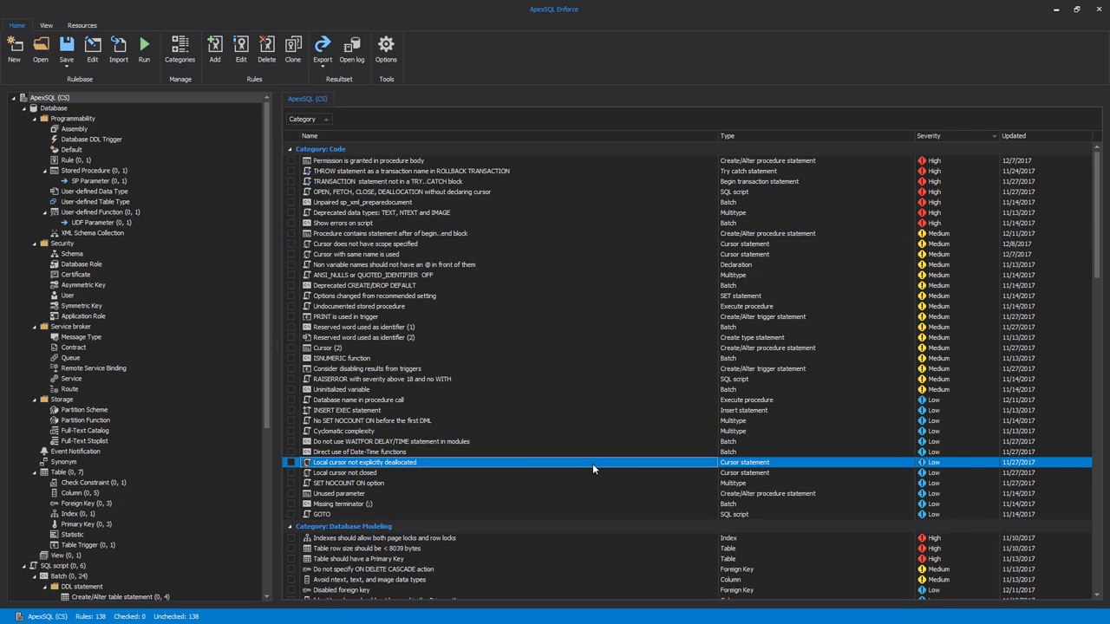
# Check the procedure begin..end block, non-variable @ names, Deprecated CREATE/DROP DEFAULT and Reserved word used as identifier (1) rules, and view the run options.
pyautogui.click(290, 264)
pyautogui.click(291, 285)
pyautogui.click(290, 327)
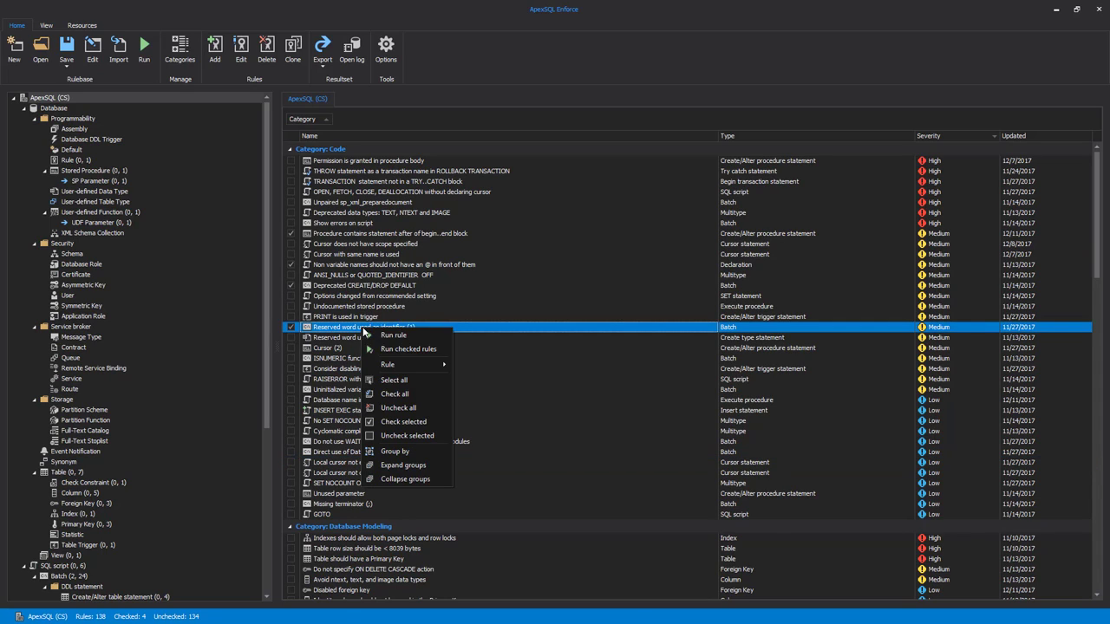
pyautogui.rightClick(361, 328)
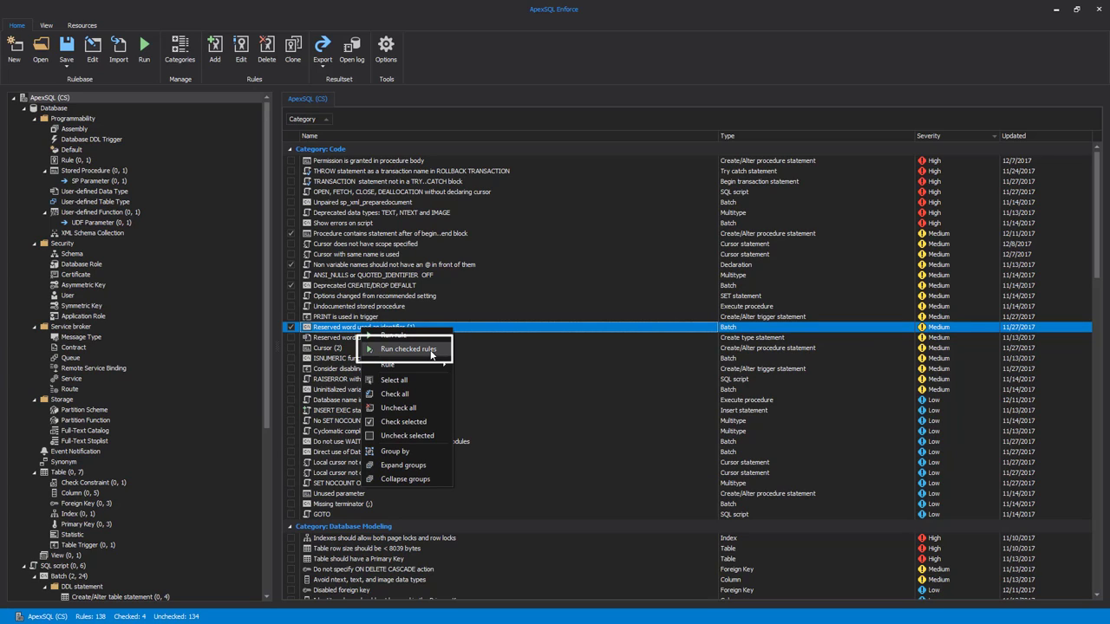
pyautogui.click(518, 350)
# Check all rules in the ApexSQL (CS) rulebase.
pyautogui.click(361, 267)
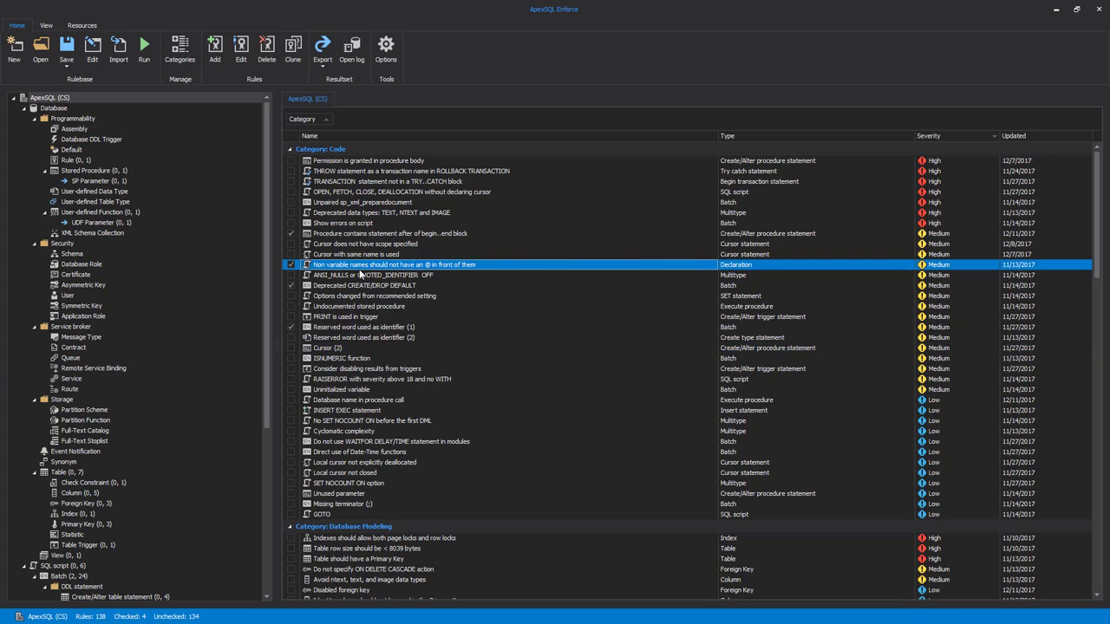
pyautogui.click(361, 300)
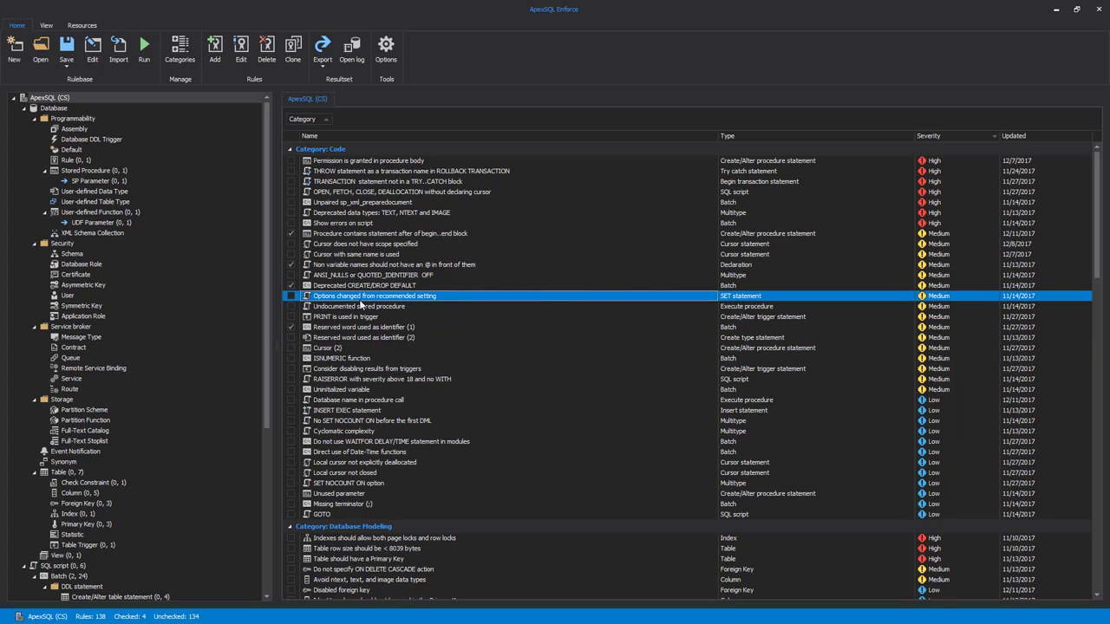
pyautogui.rightClick(338, 299)
pyautogui.click(396, 362)
# Run the checked rules against the AdventureWorks2014 database on SQLTECHPC\SQLTECH2014 with Windows authentication, and dismiss the result summary.
pyautogui.click(144, 52)
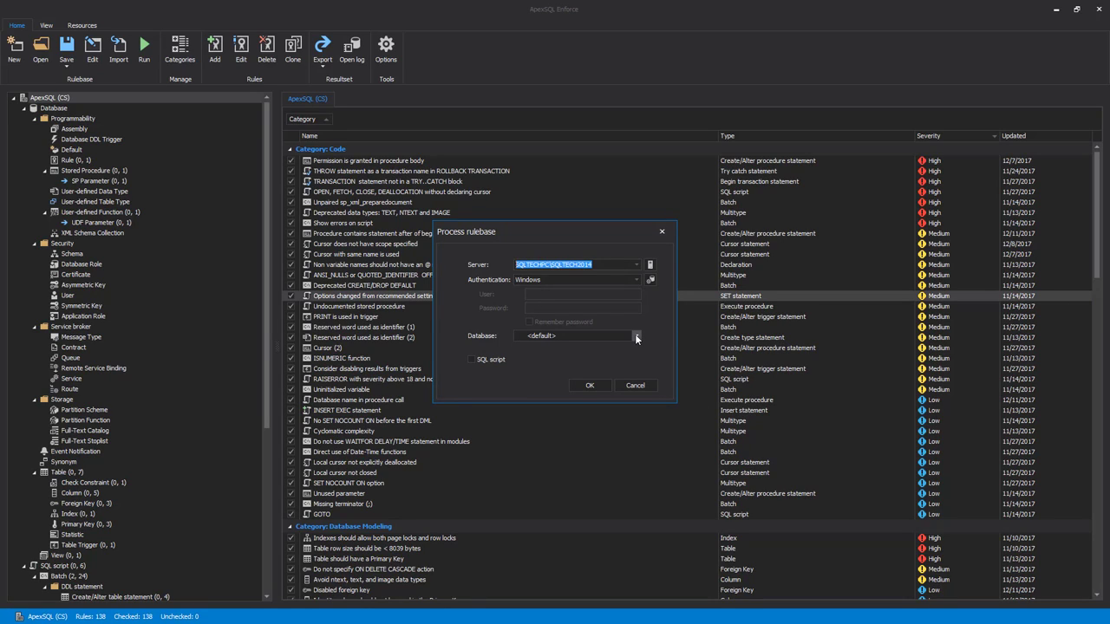
pyautogui.click(637, 265)
pyautogui.click(605, 283)
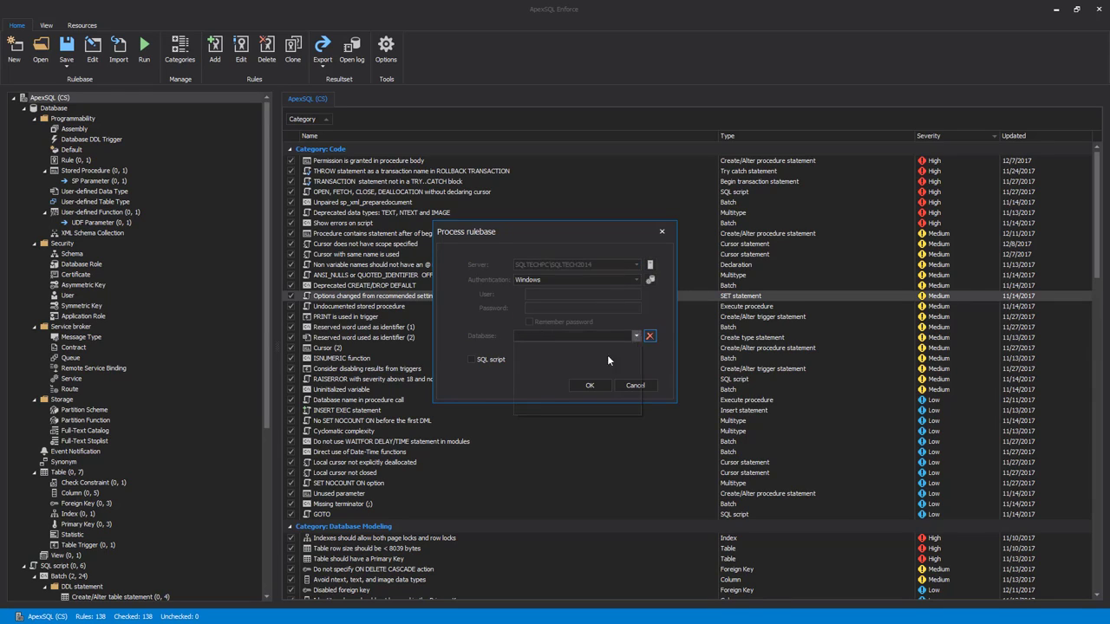
pyautogui.click(597, 369)
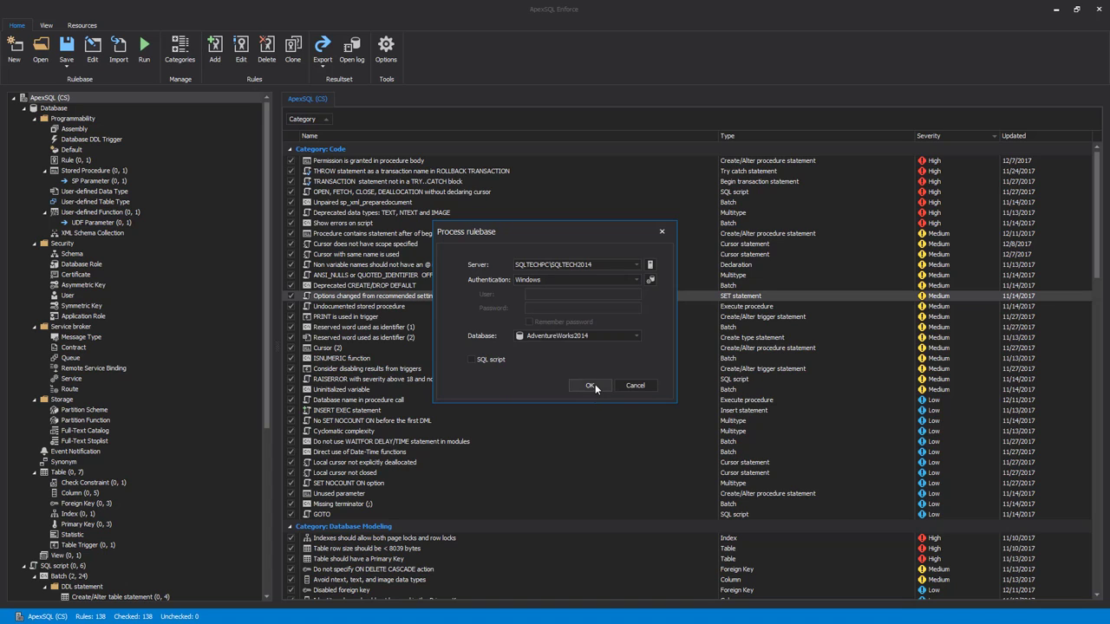
pyautogui.click(591, 385)
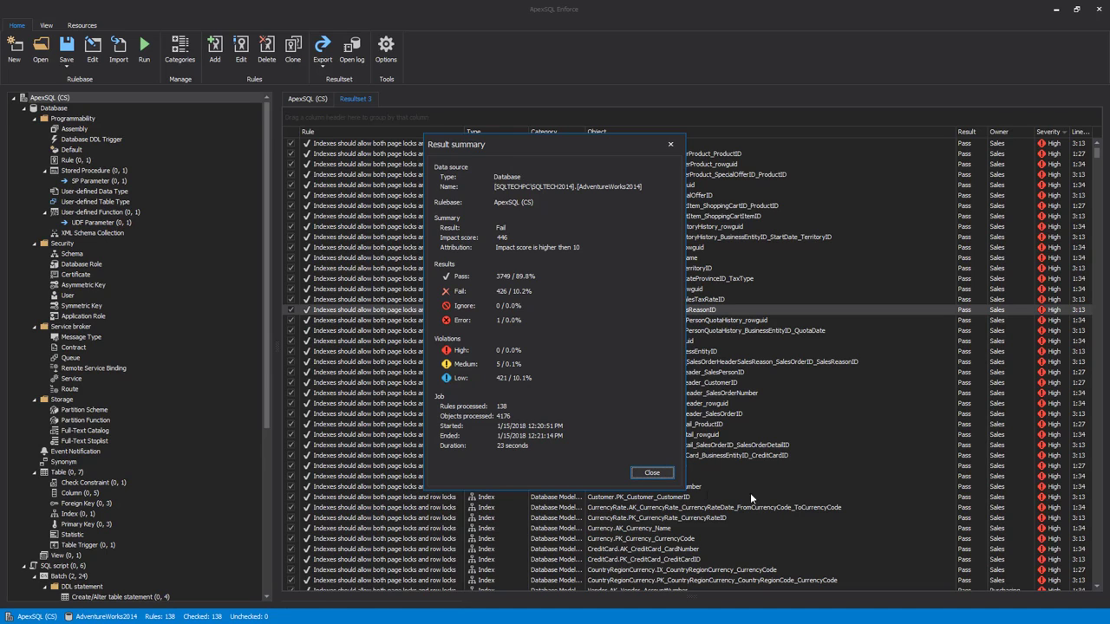
pyautogui.click(665, 475)
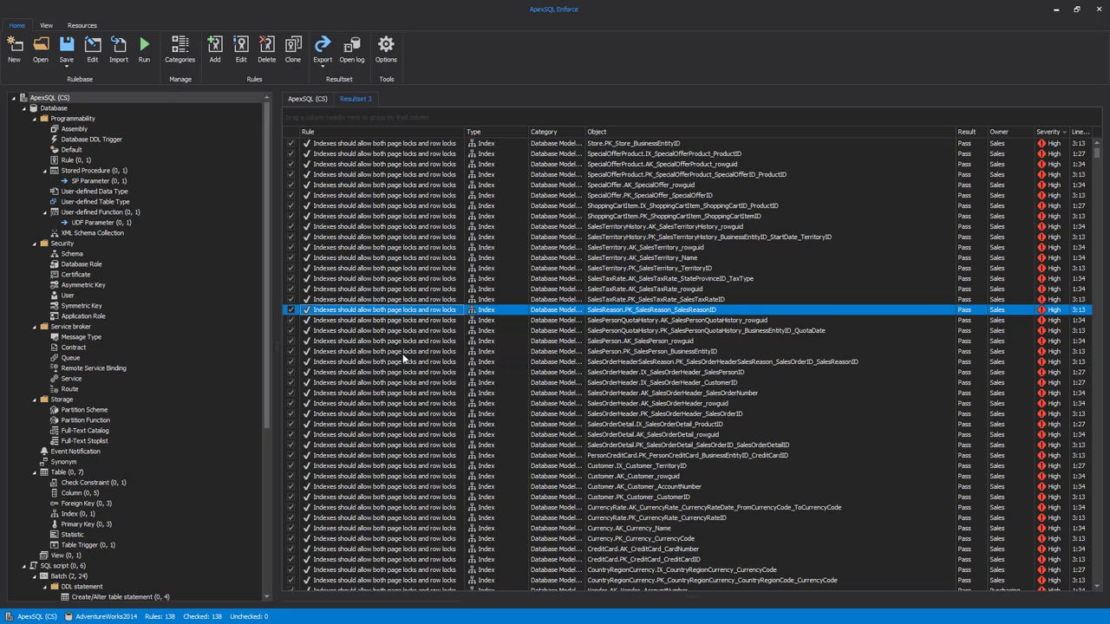
# Turn off showing passed results in the results options.
pyautogui.click(386, 53)
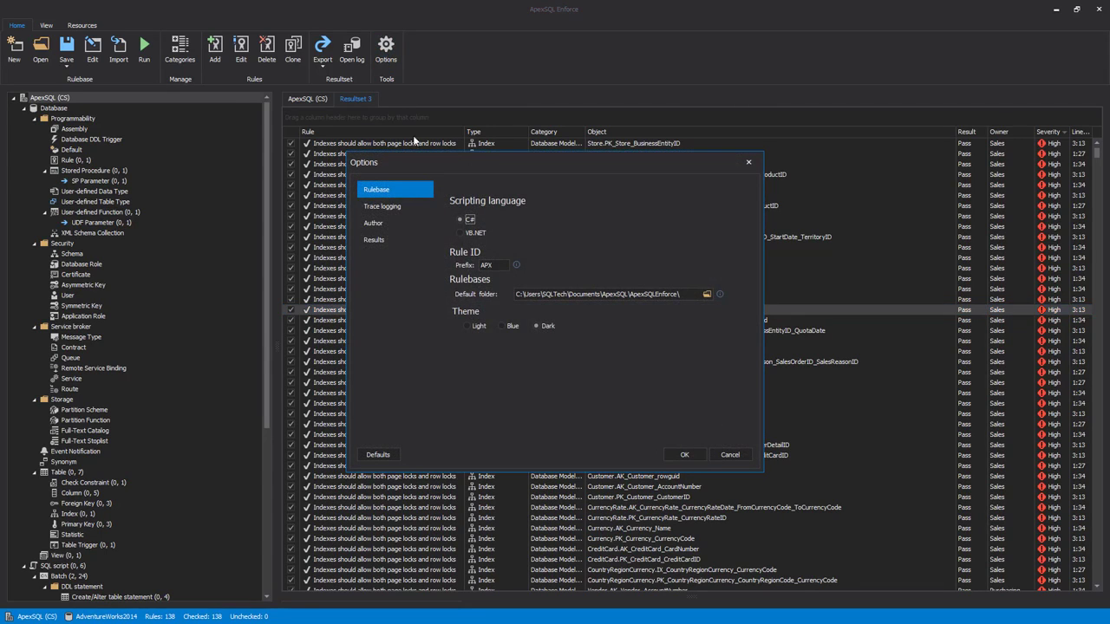
pyautogui.click(373, 239)
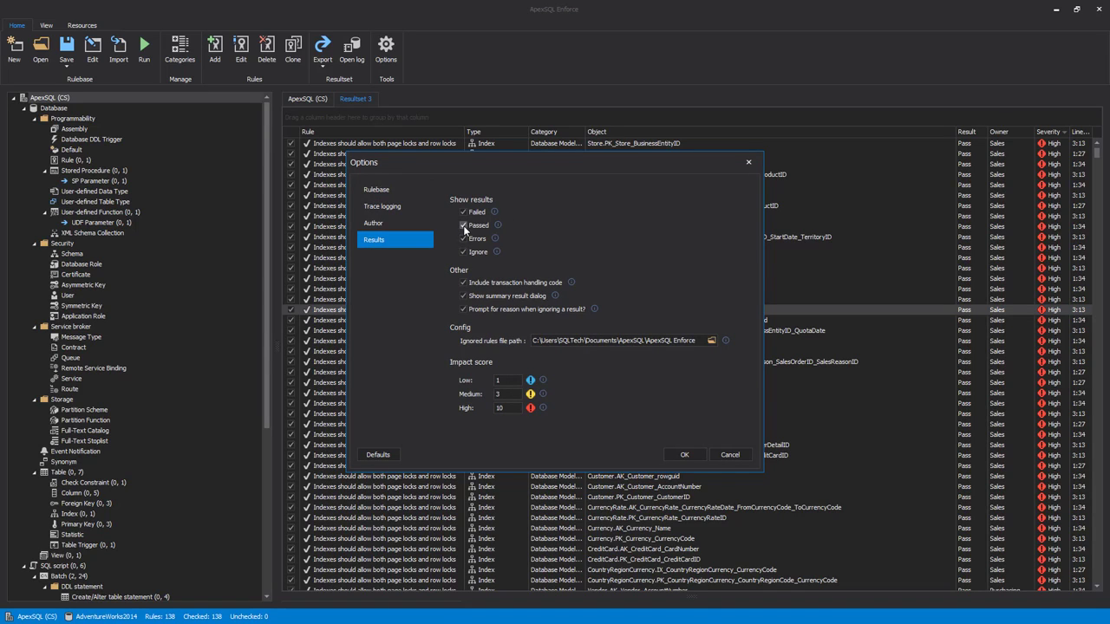
pyautogui.click(464, 225)
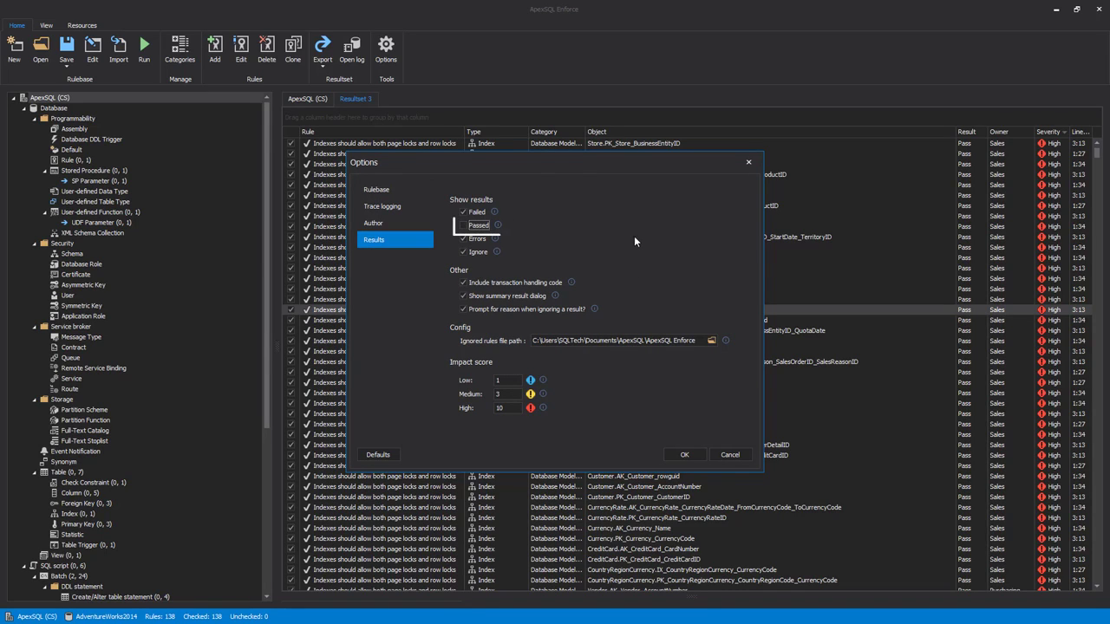
pyautogui.click(684, 455)
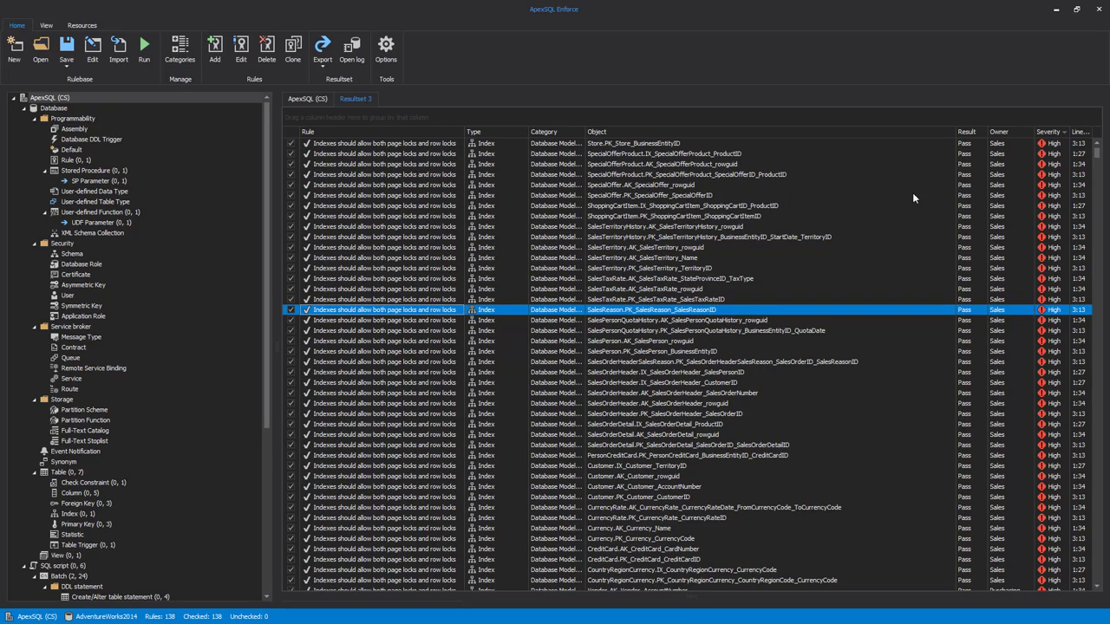
# Group the result set by the Result column, expand the Pass and Fail groups, and open and collapse the Error group.
pyautogui.moveTo(967, 133); pyautogui.dragTo(319, 121)
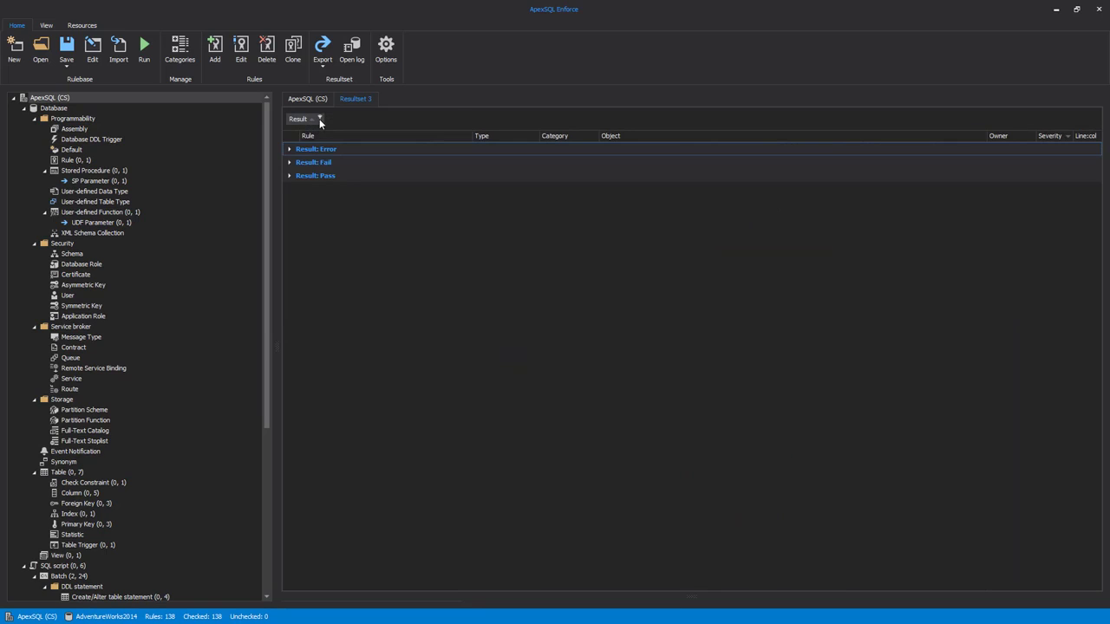
pyautogui.click(289, 175)
pyautogui.click(290, 162)
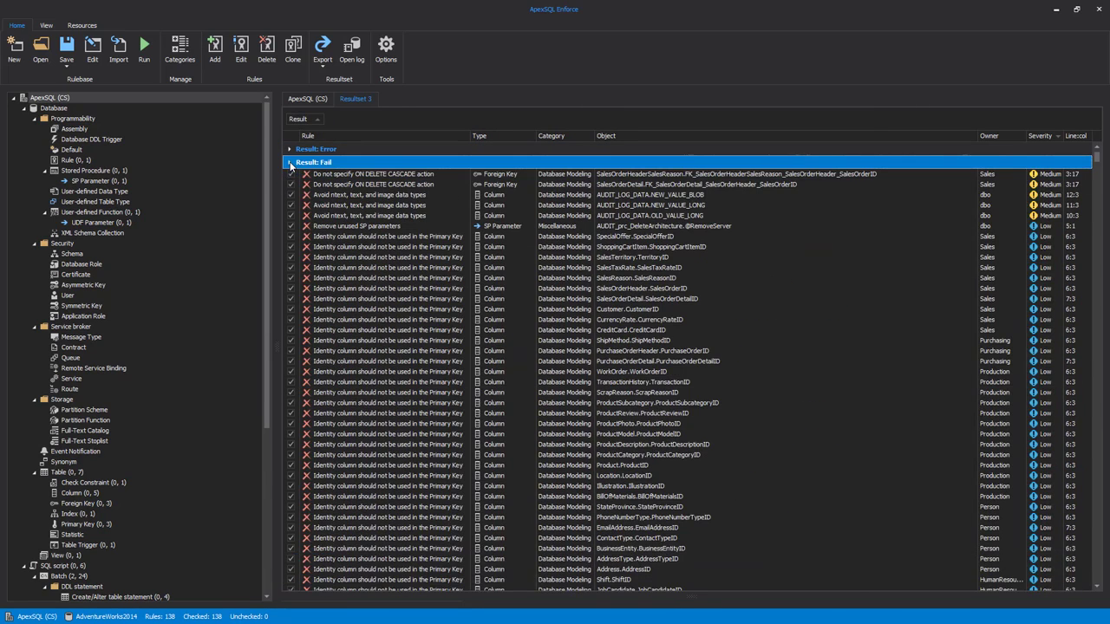
pyautogui.click(291, 150)
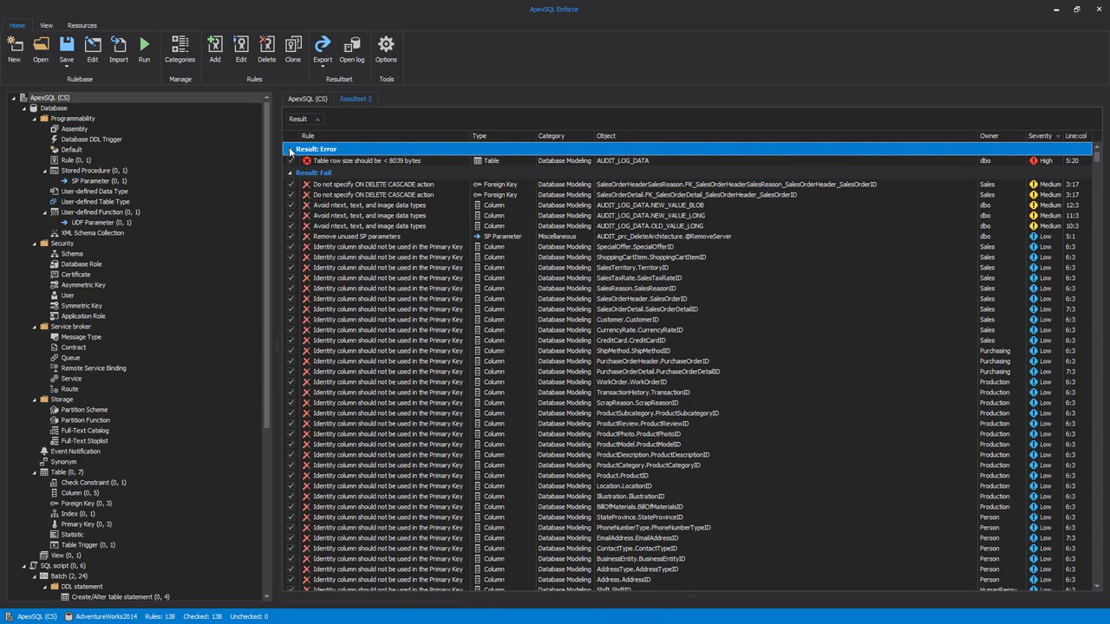
pyautogui.click(290, 149)
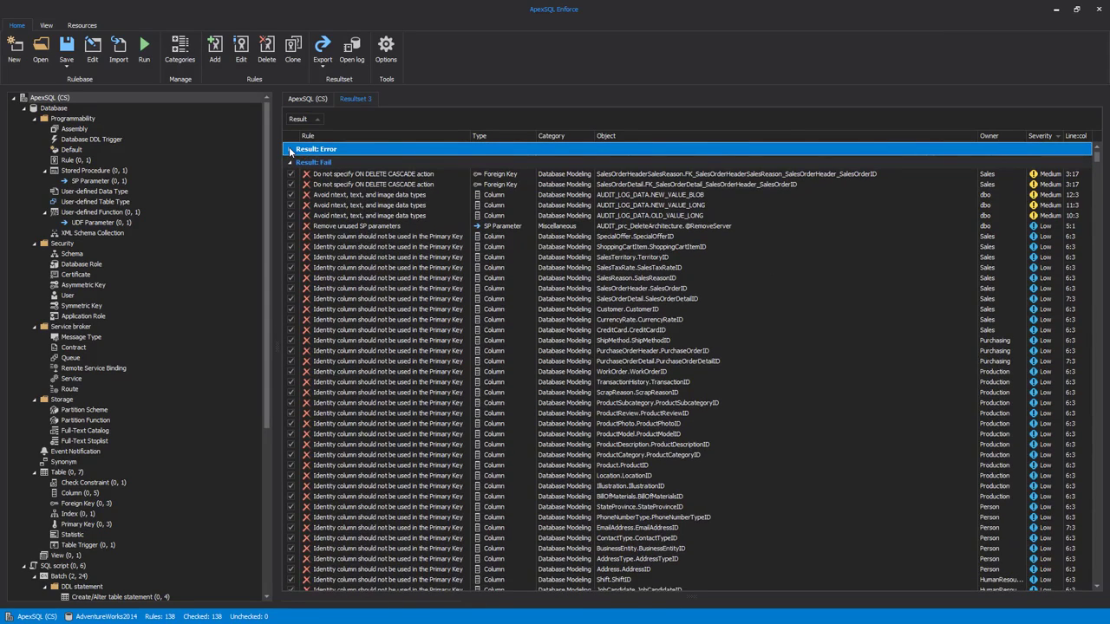
# Examine the failed "Avoid using nullable columns" result for Store.Demographics, including its result details, description, violation advice and fix SQL.
pyautogui.scroll(-2, 367, 221)
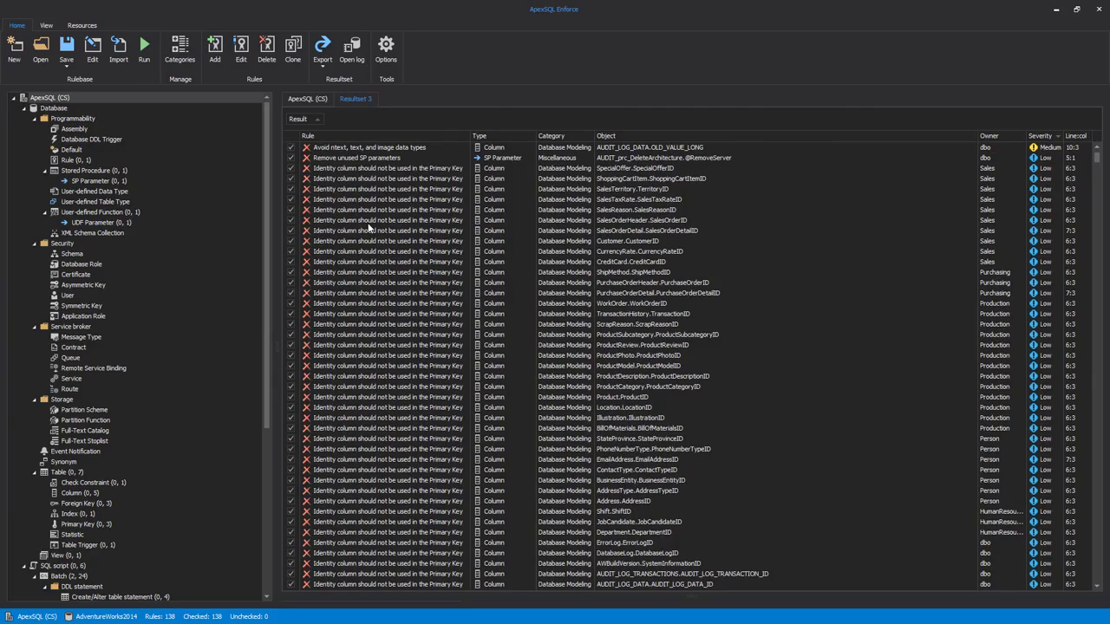
pyautogui.scroll(-15, 508, 350)
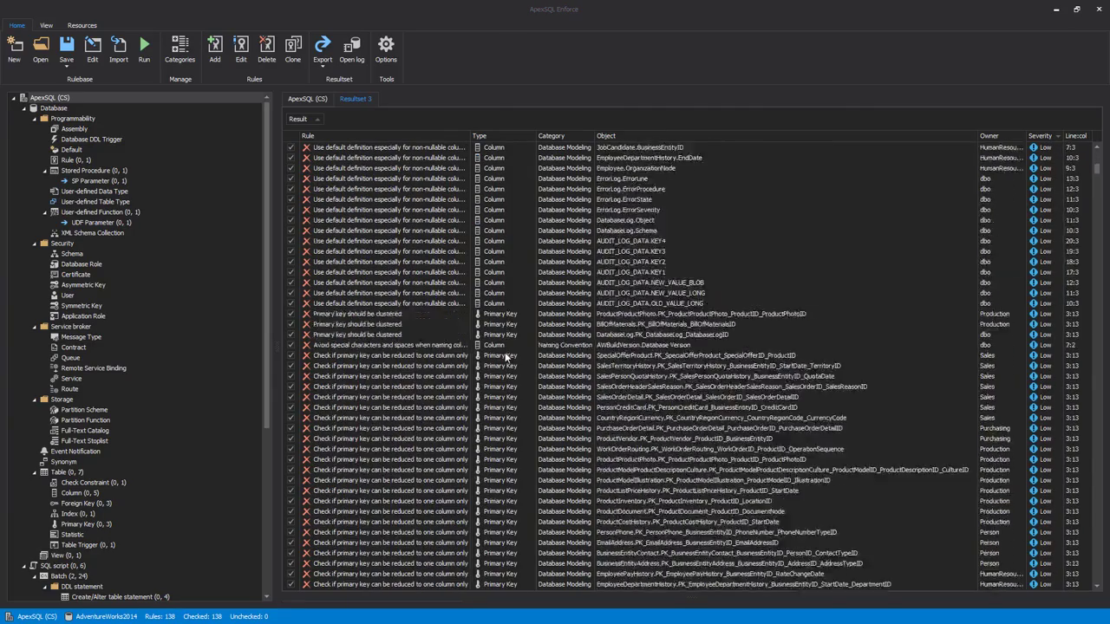
pyautogui.scroll(-15, 505, 355)
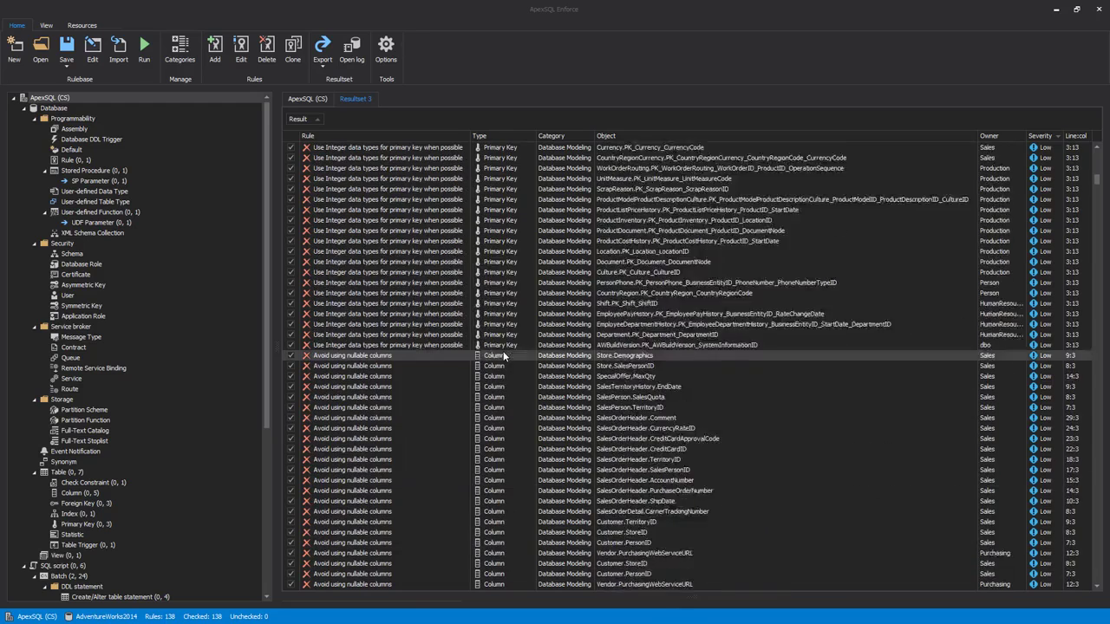
pyautogui.scroll(-3, 503, 354)
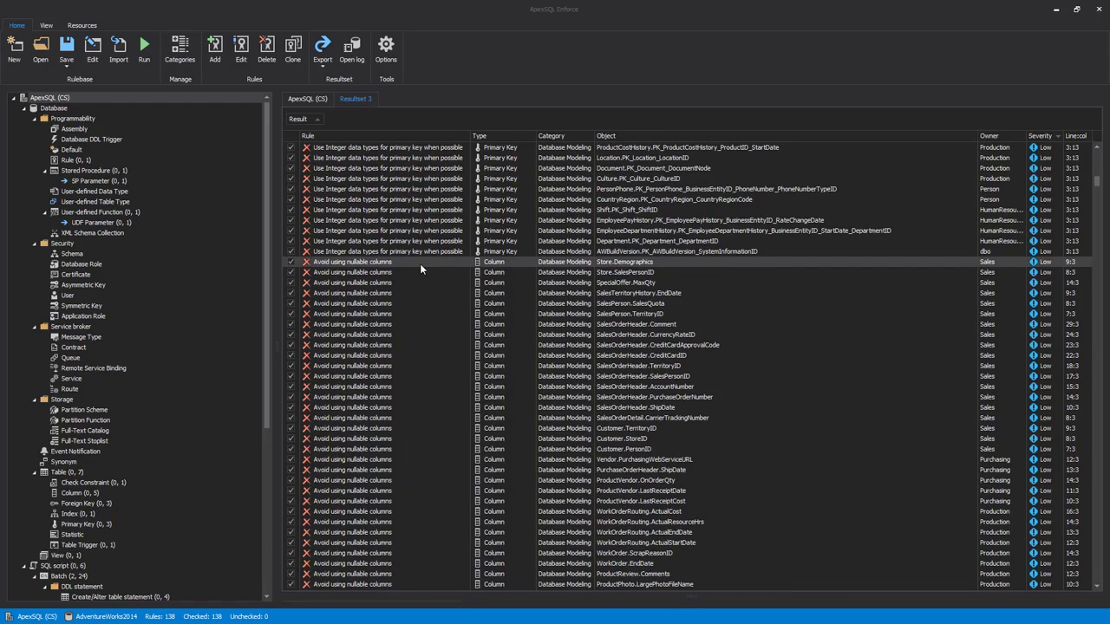
pyautogui.click(420, 263)
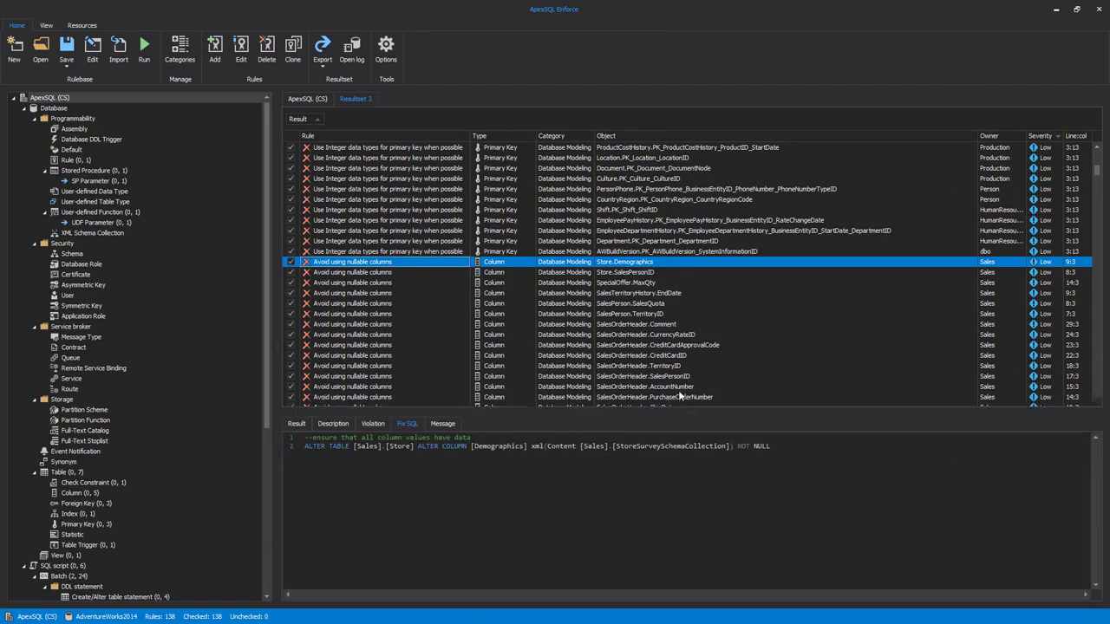
pyautogui.click(299, 402)
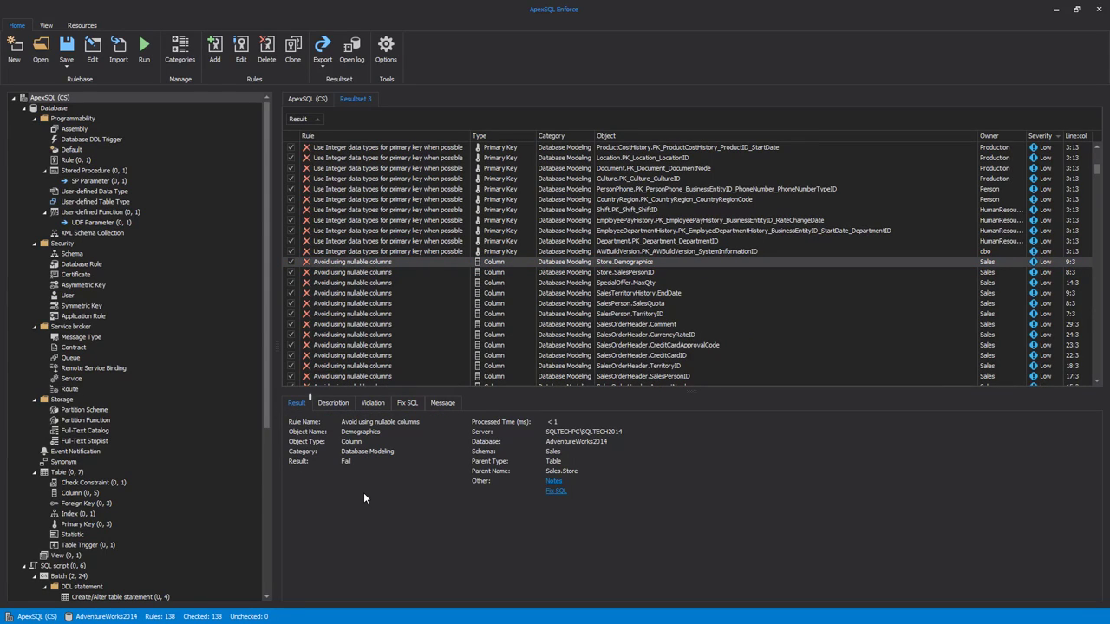
pyautogui.click(336, 404)
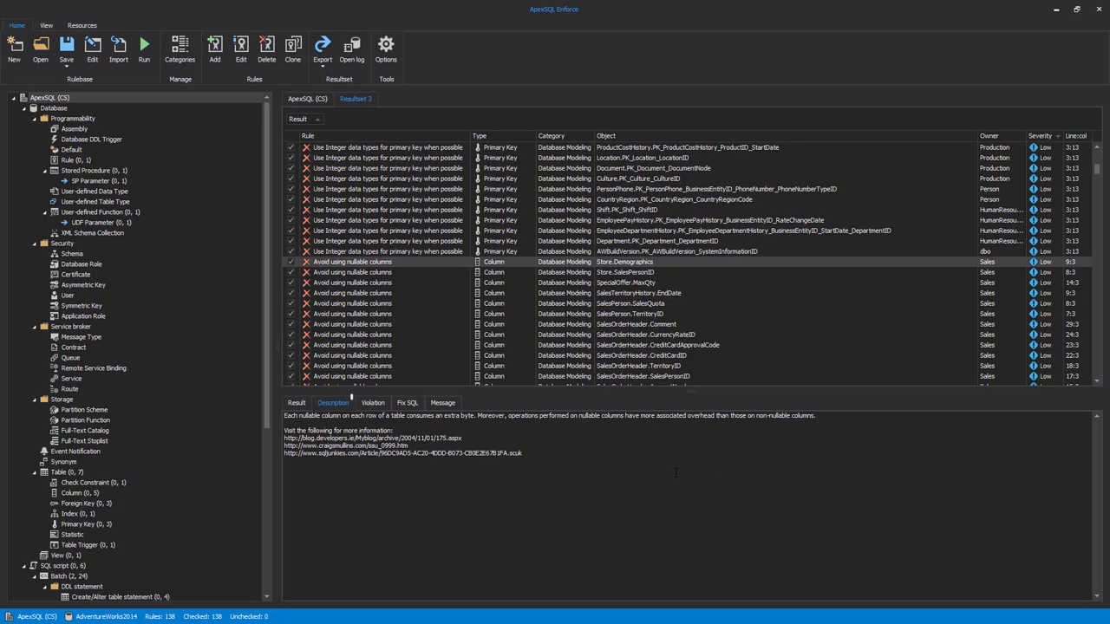
pyautogui.click(373, 406)
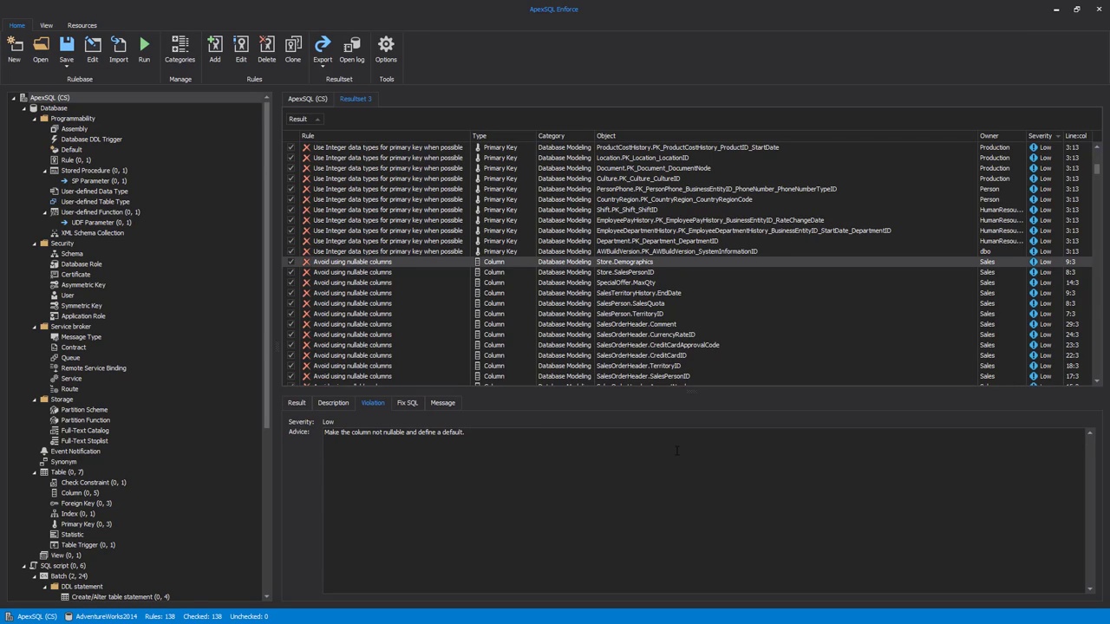
pyautogui.click(406, 404)
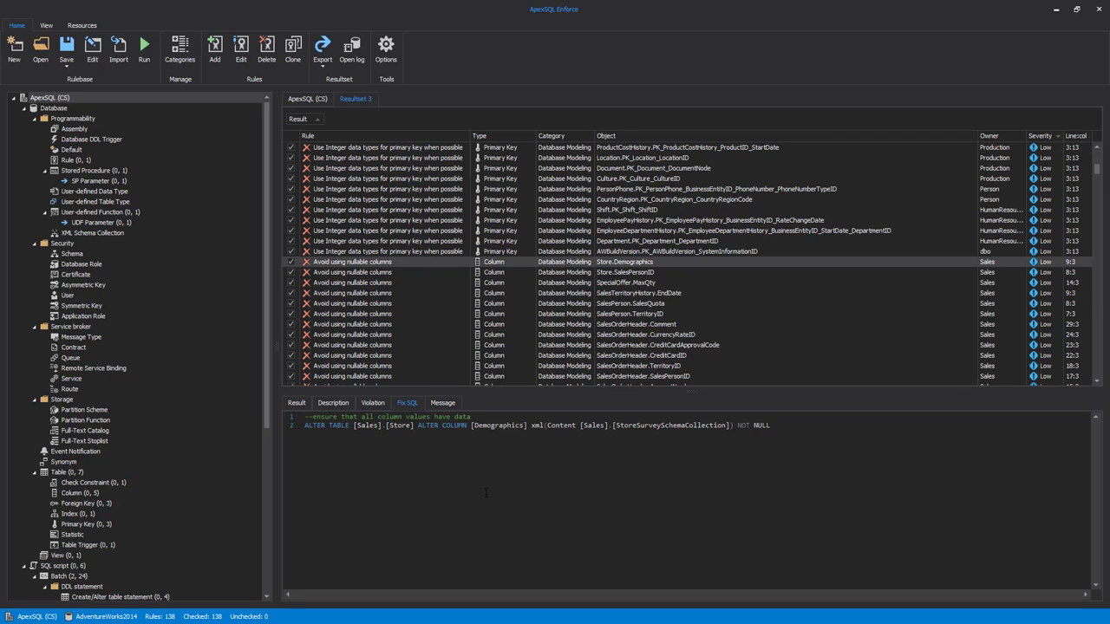
# Export the result set to a FixSQL script covering all results.
pyautogui.click(325, 67)
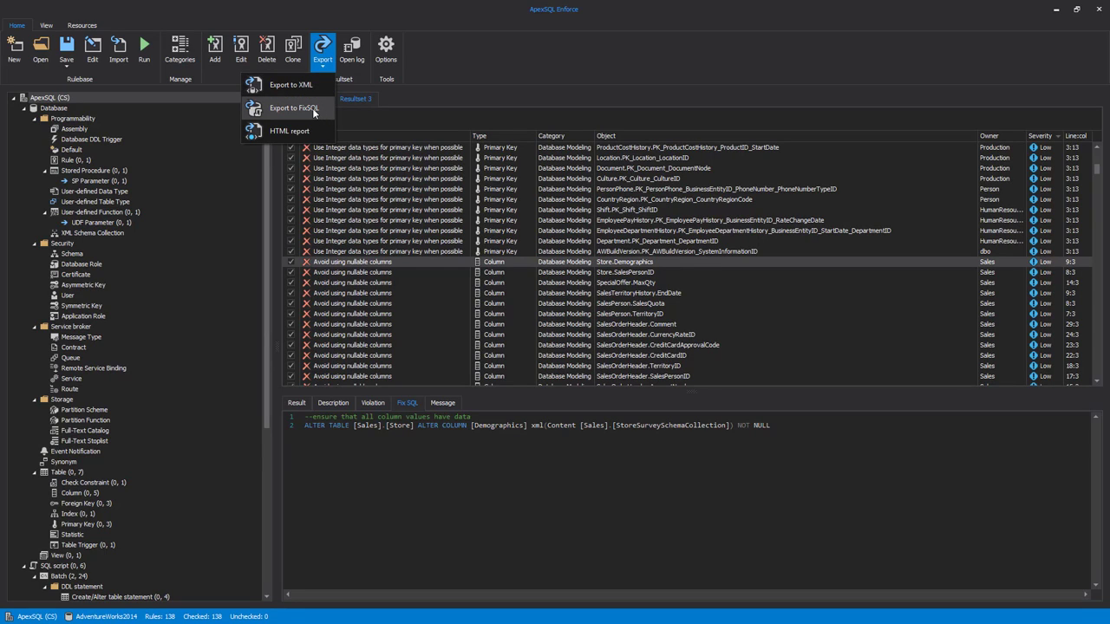
pyautogui.click(314, 110)
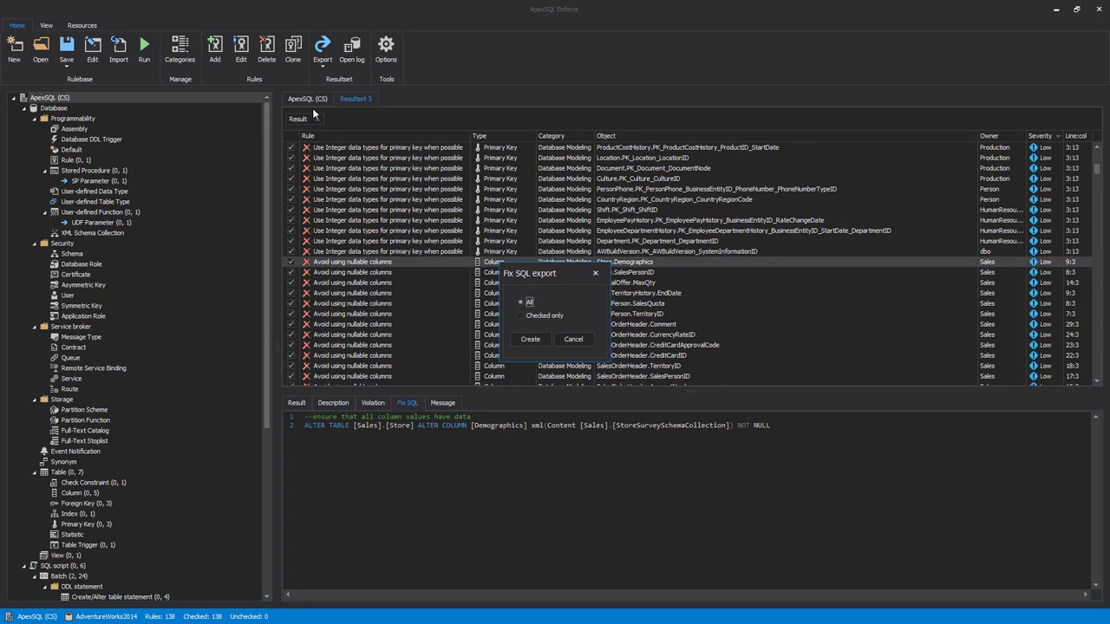
pyautogui.click(530, 339)
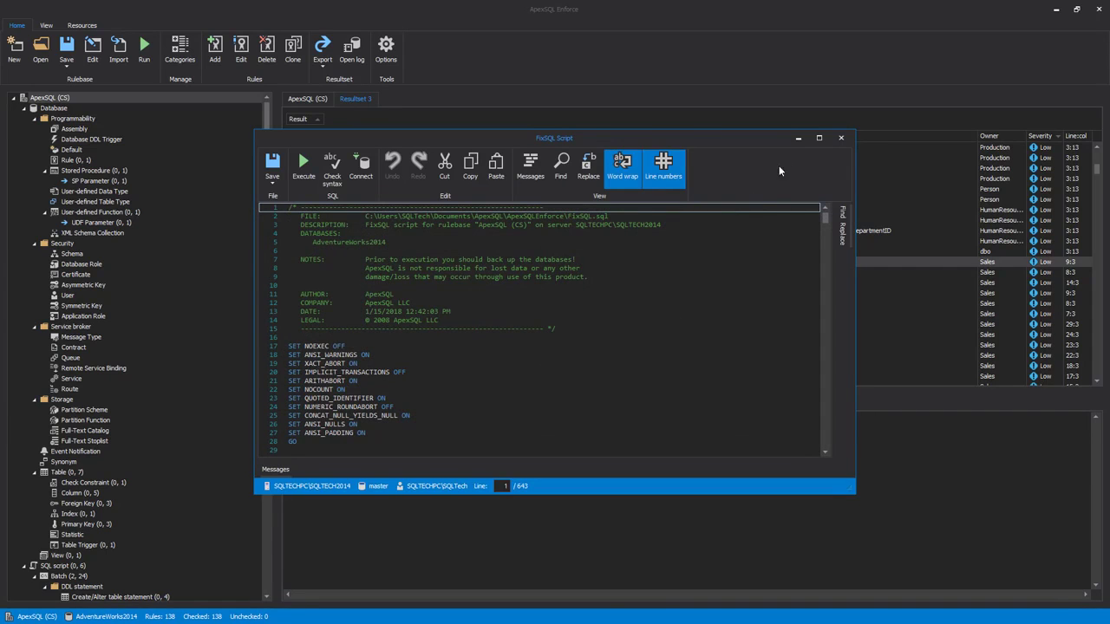
# Maximize the FixSQL script window, look through the generated ALTER TABLE statements, and close the script.
pyautogui.click(819, 137)
pyautogui.scroll(-7, 524, 308)
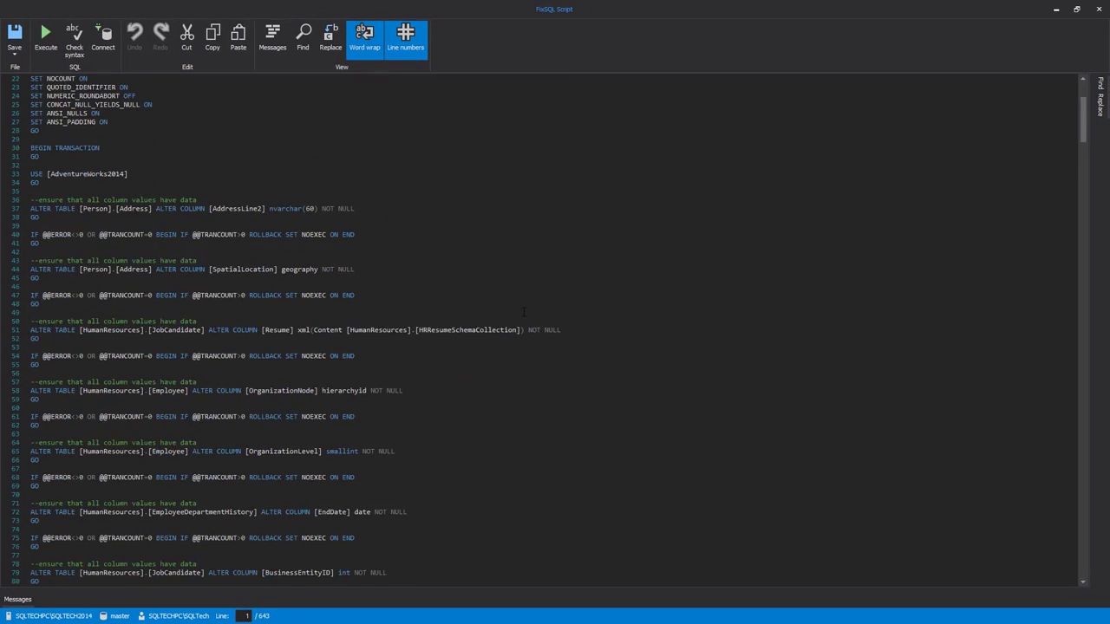
pyautogui.scroll(-20, 524, 312)
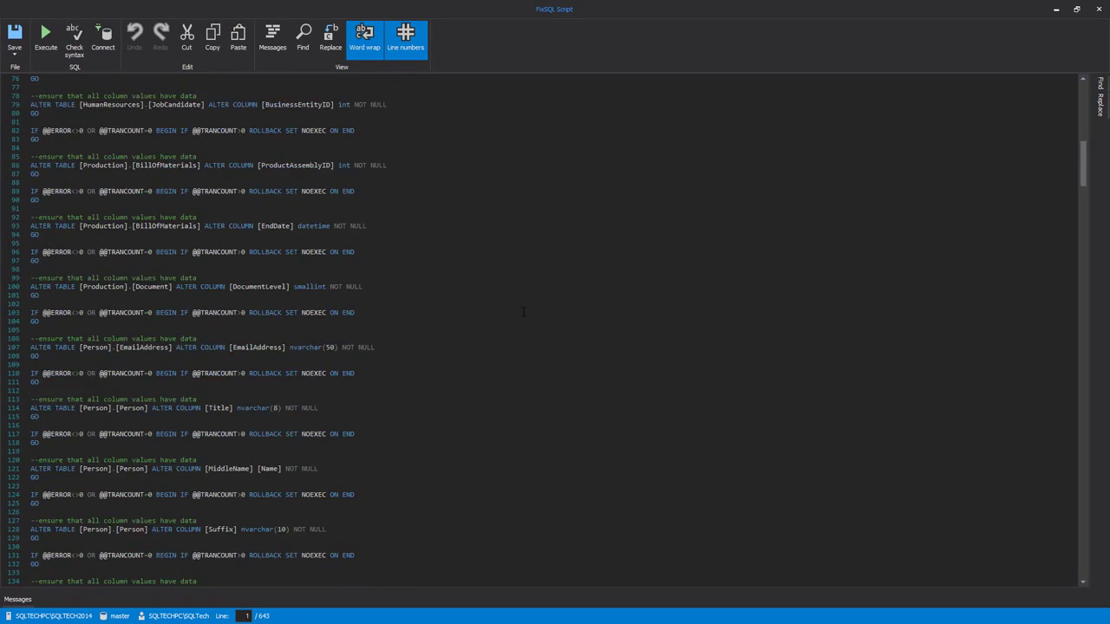
pyautogui.scroll(-14, 524, 312)
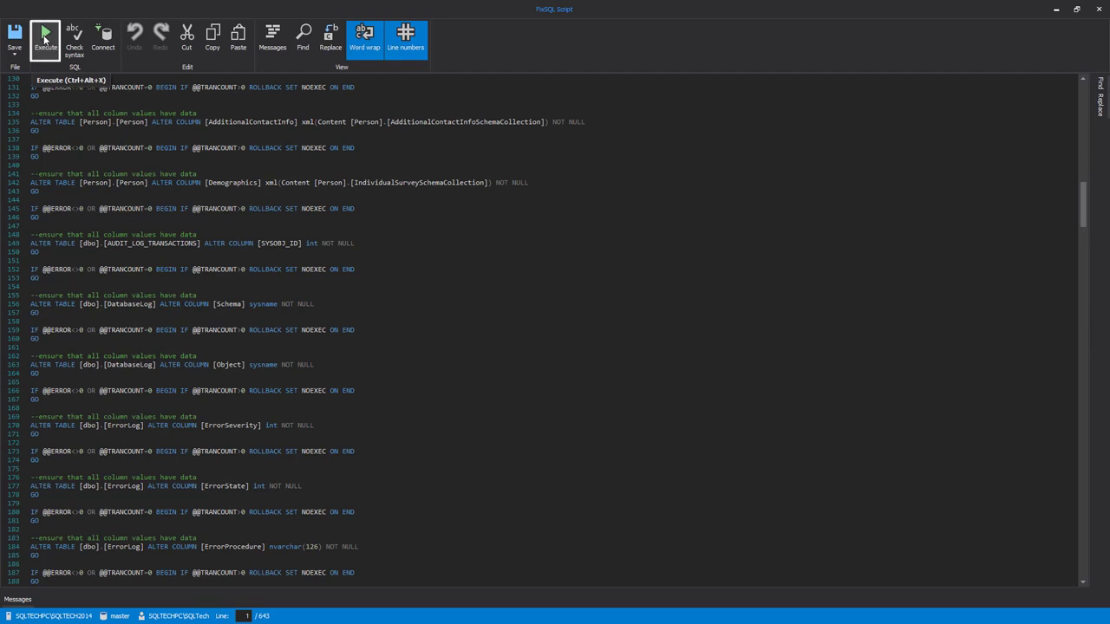
pyautogui.click(45, 39)
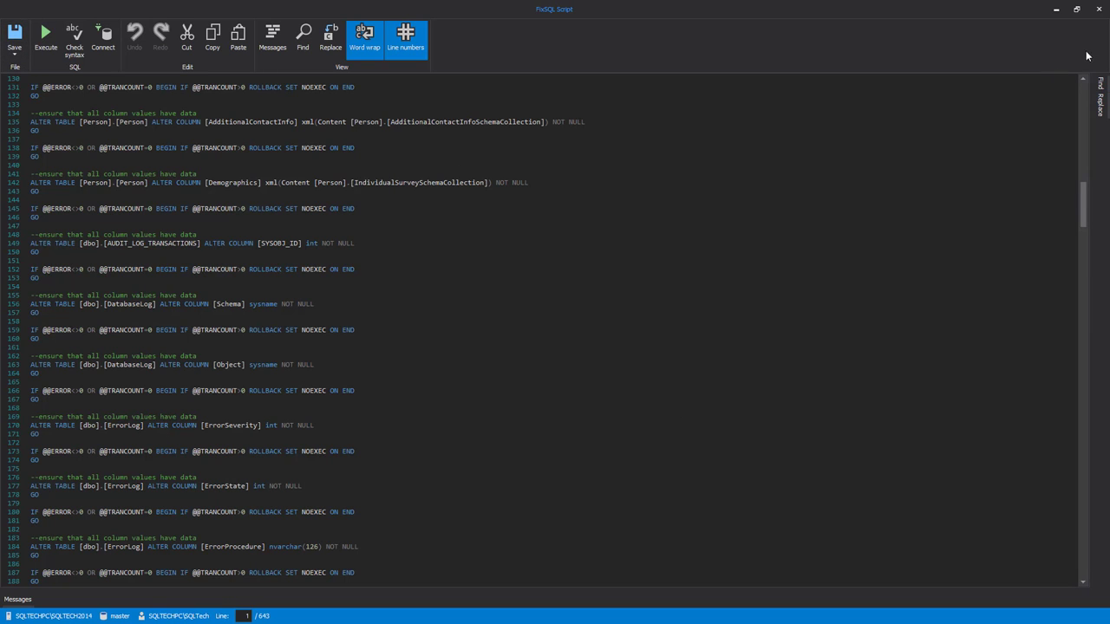
pyautogui.click(1099, 9)
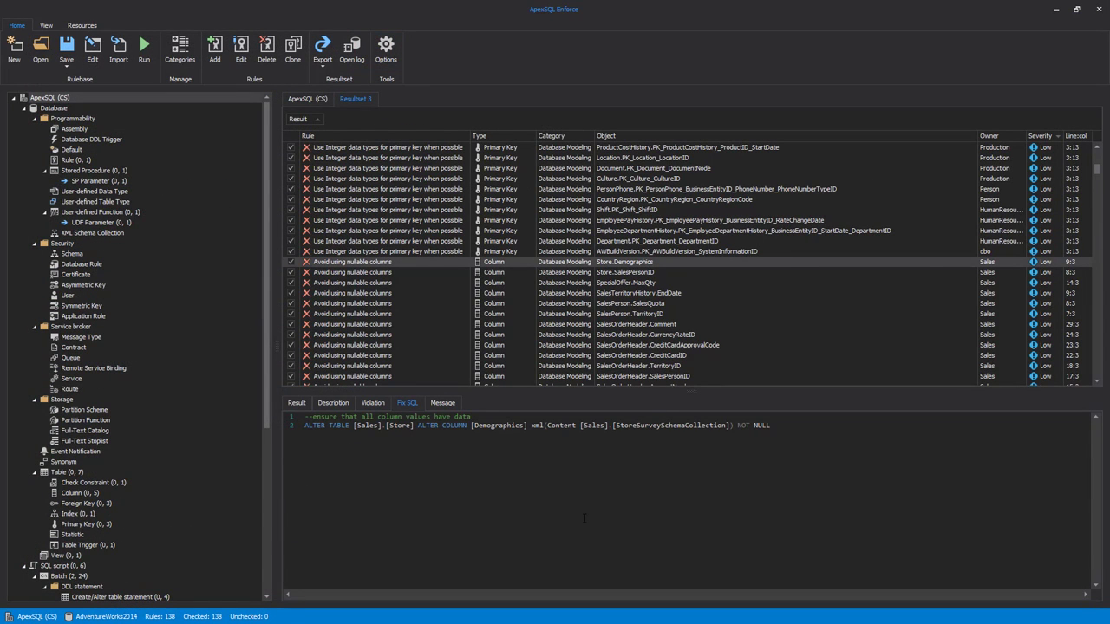
# Add a new rule named TestRule with Database objects as its type.
pyautogui.click(214, 59)
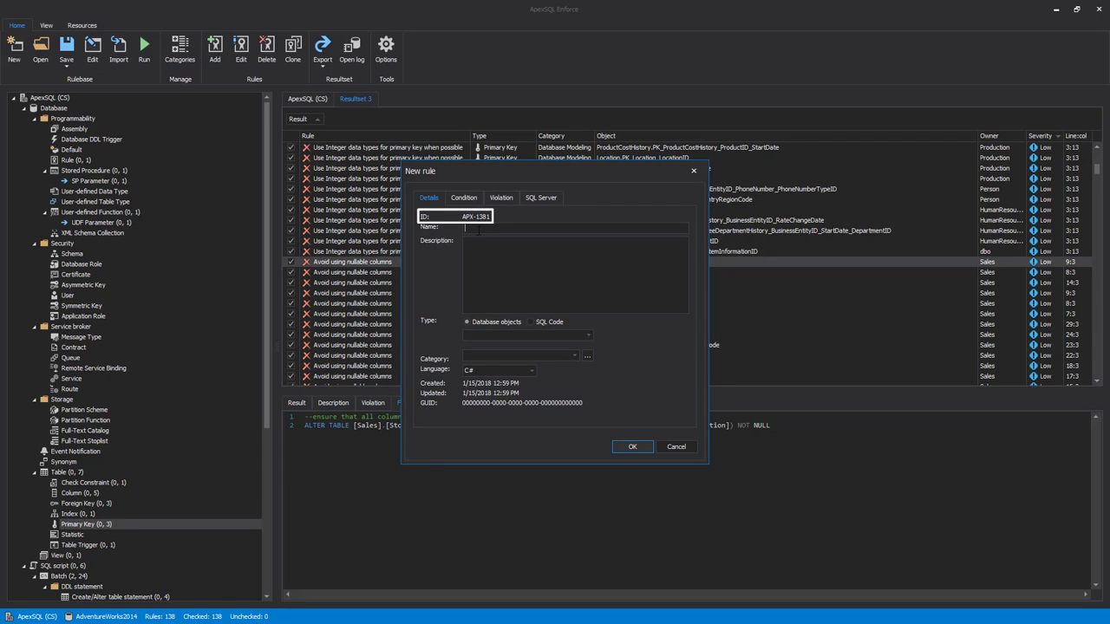
pyautogui.write('Test')
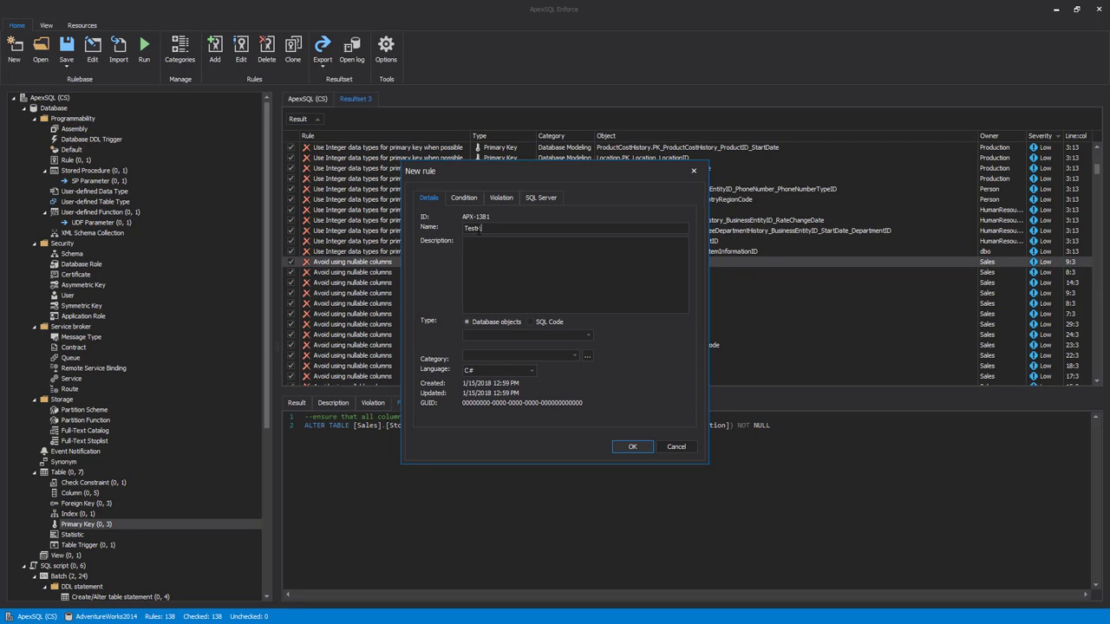
pyautogui.write(' rule')
pyautogui.write('R')
pyautogui.click(531, 322)
pyautogui.click(468, 322)
# Set the new rule's object type to Table and its category to Maintenance.
pyautogui.click(588, 335)
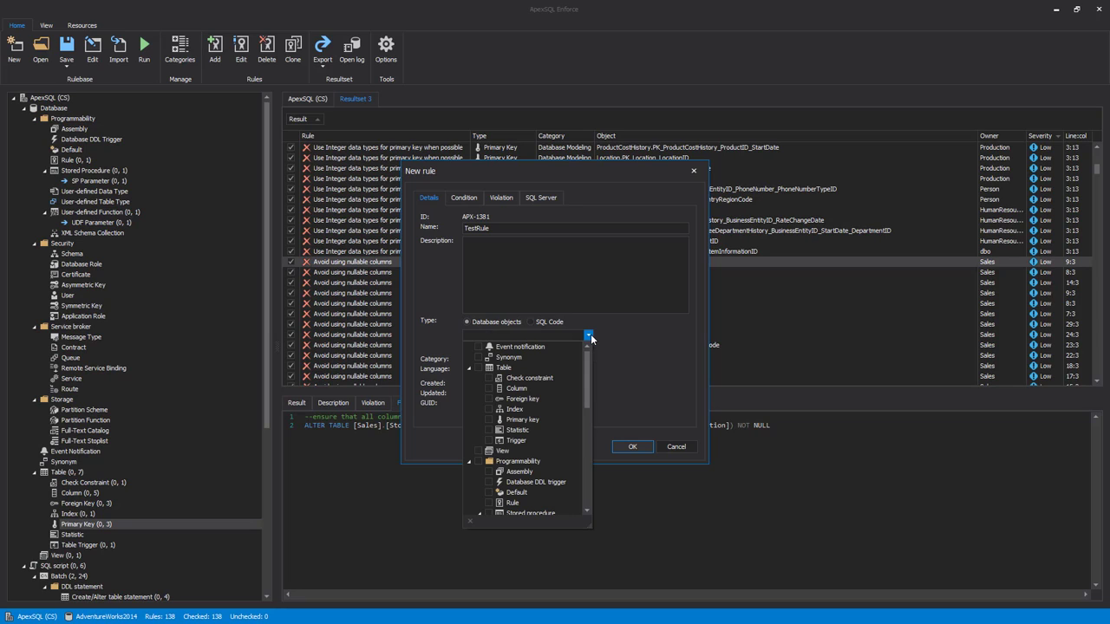
pyautogui.moveTo(587, 368); pyautogui.dragTo(602, 344)
pyautogui.click(478, 367)
pyautogui.click(627, 351)
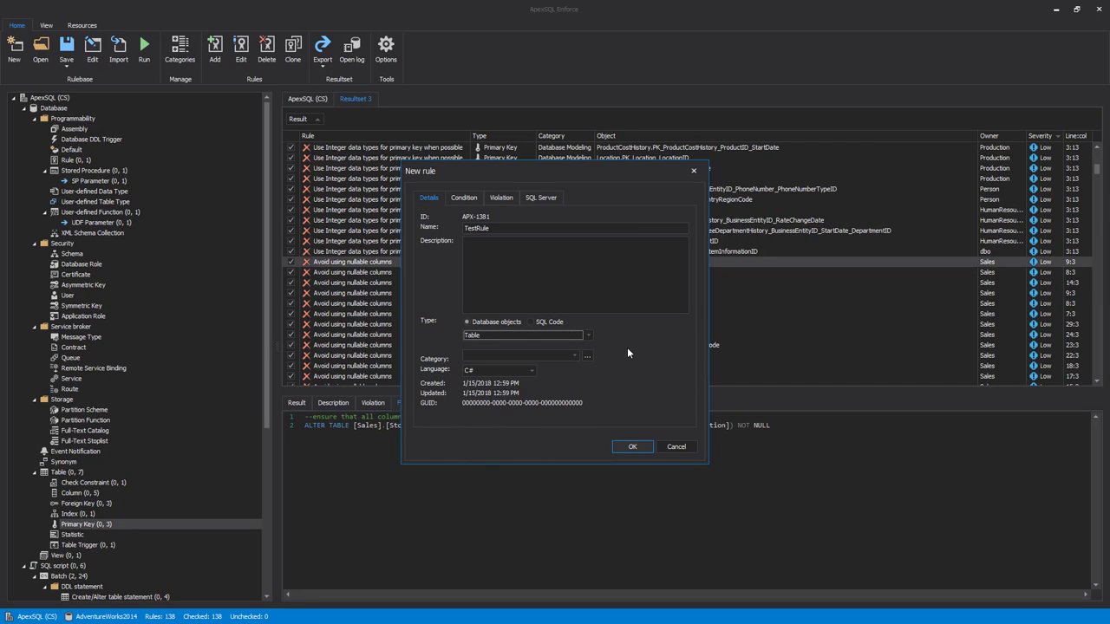
pyautogui.click(574, 356)
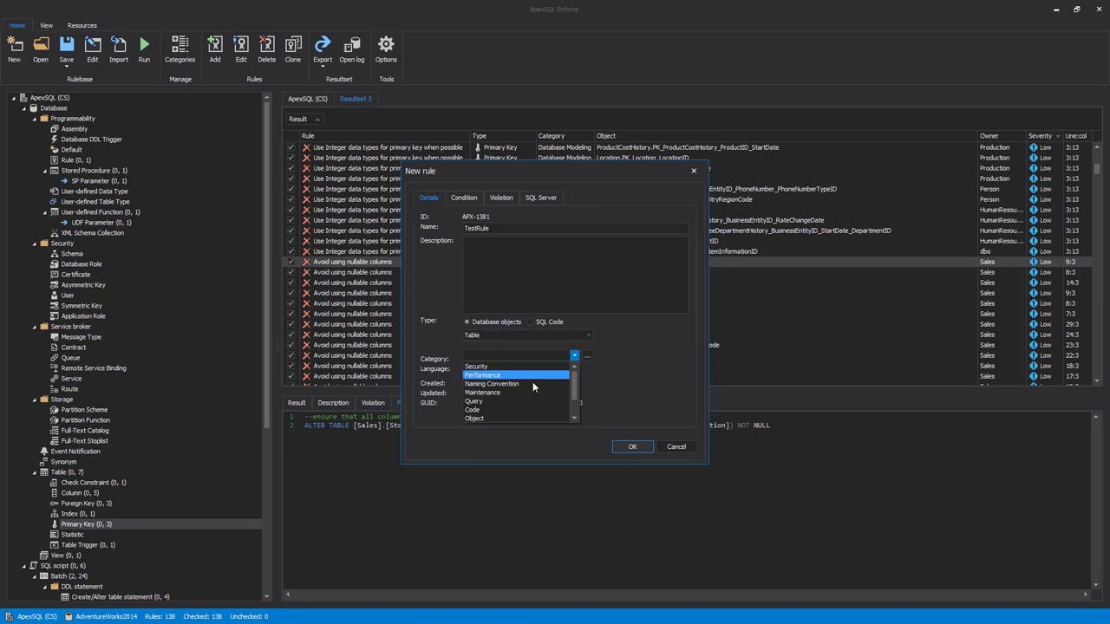
pyautogui.click(532, 392)
# Open the condition code of the new rule TestRule.
pyautogui.click(464, 198)
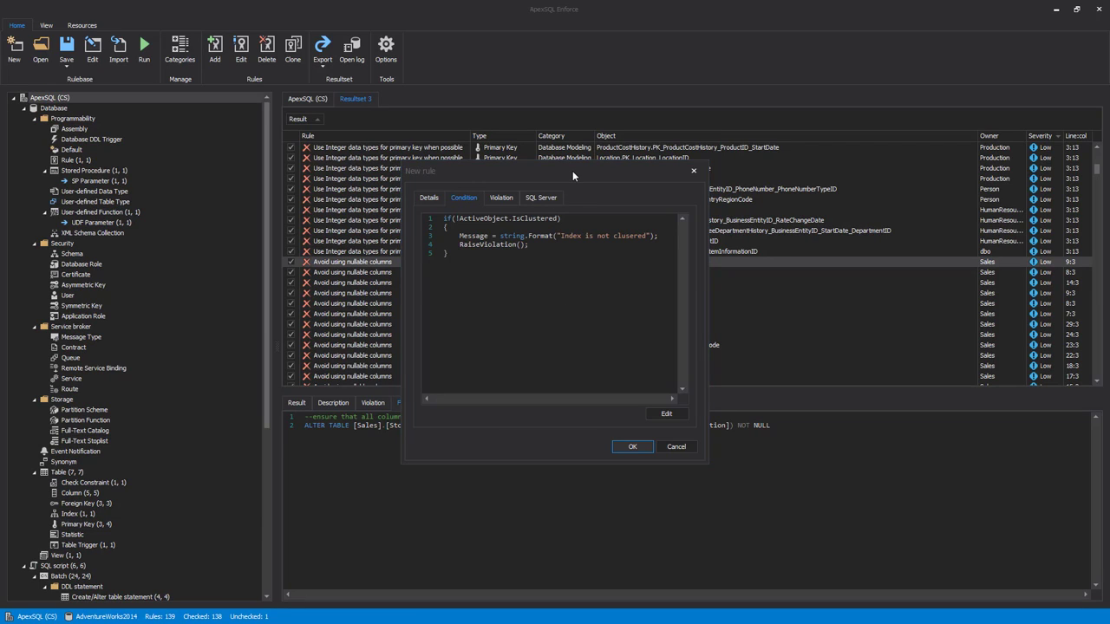